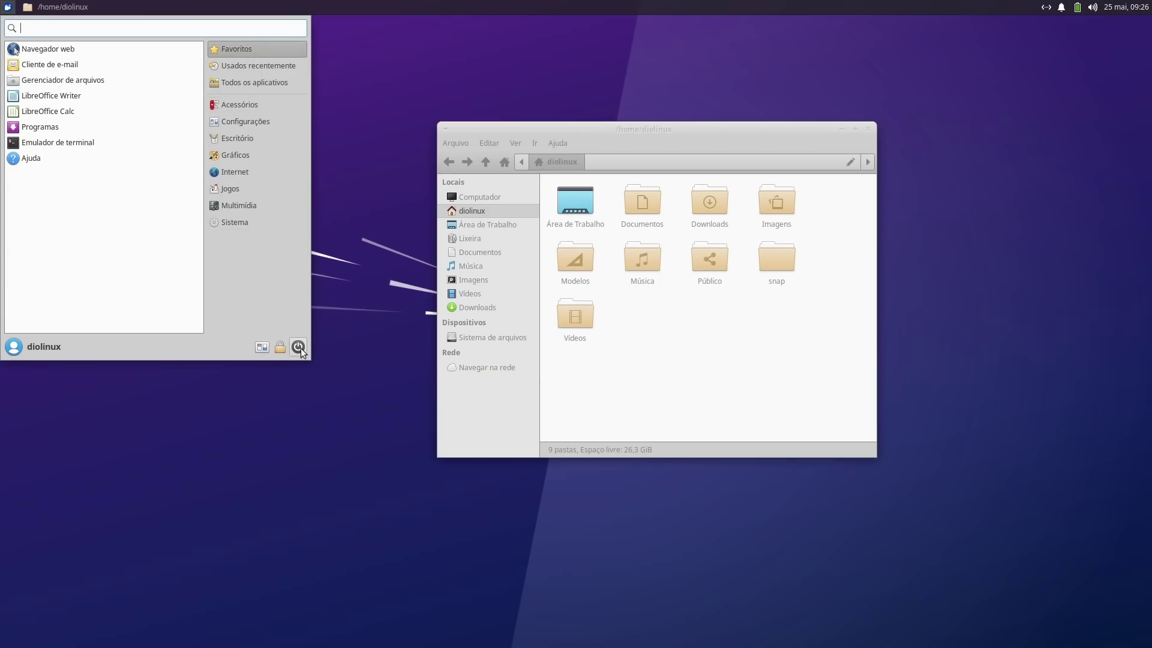
- Open the Configurações window and reposition it so it overlaps the home folder window
click(268, 348)
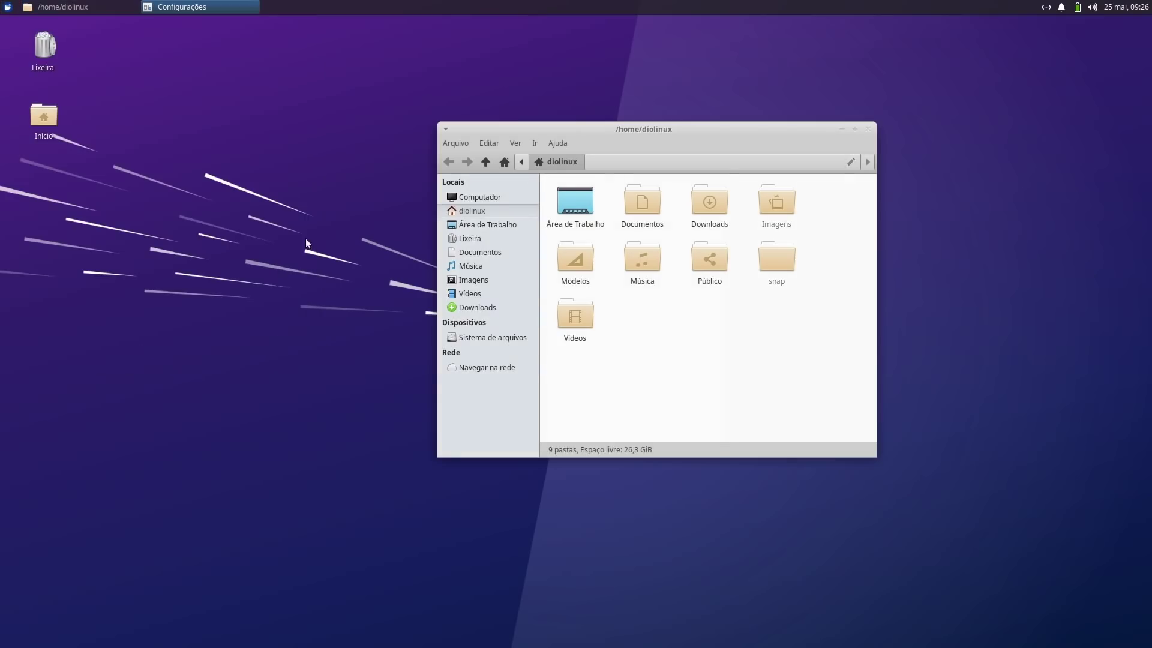
drag(348, 142, 420, 72)
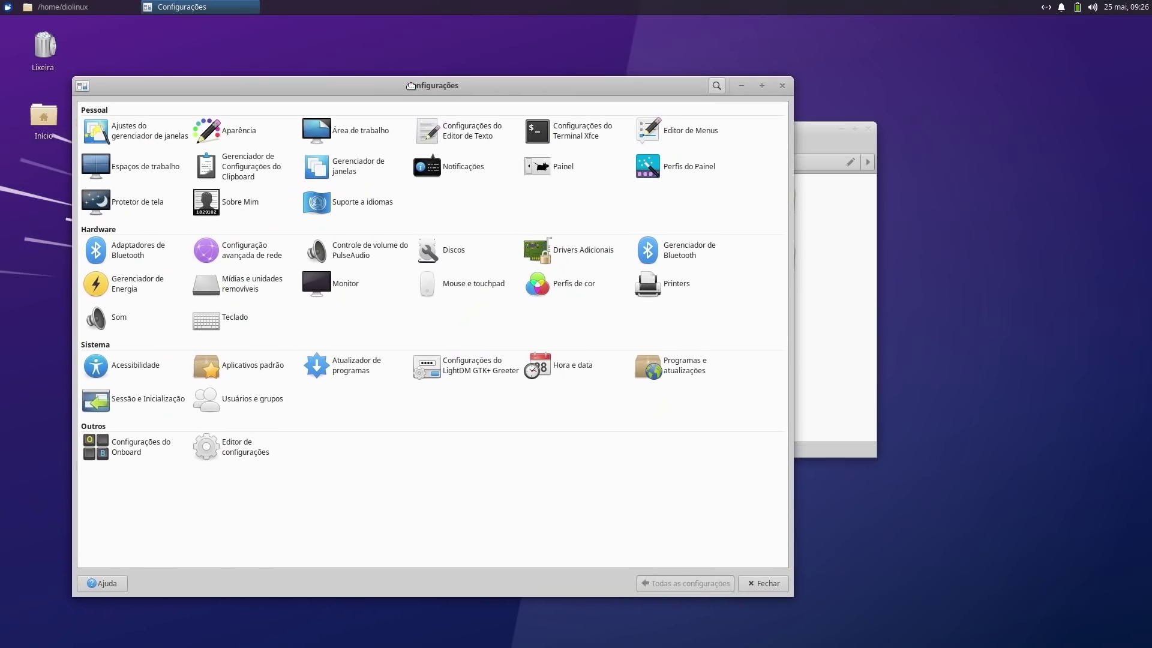
- Switch between the home folder and Configurações windows, and open a second home folder window from the desktop
click(83, 7)
click(180, 7)
click(177, 7)
double_click(43, 117)
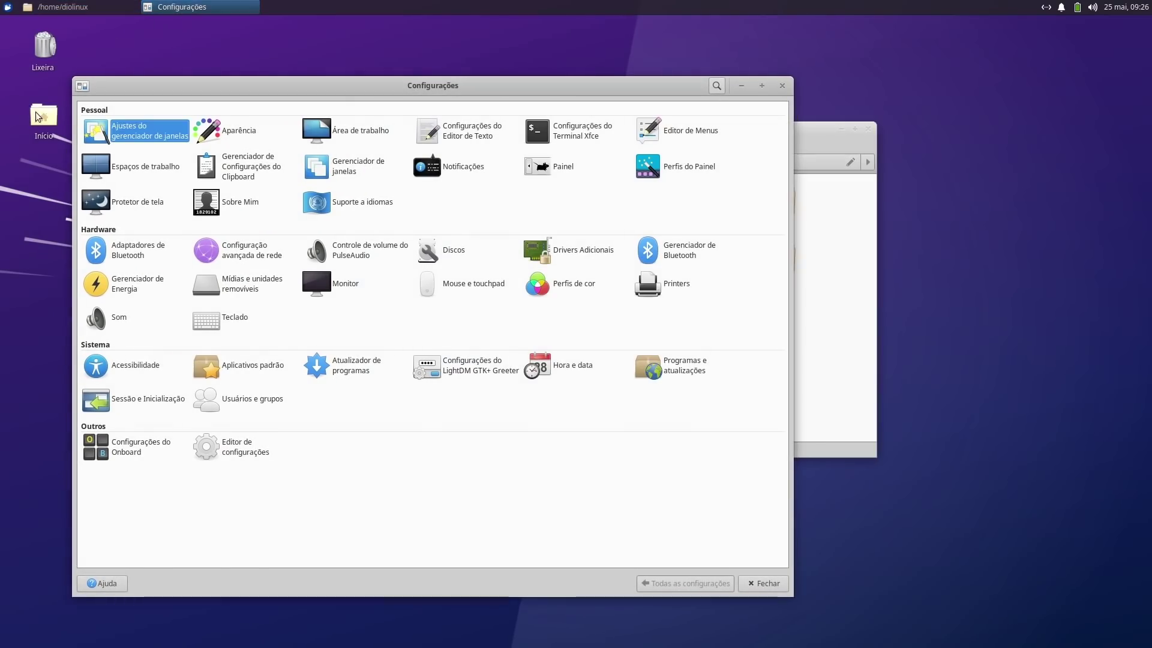
click(63, 7)
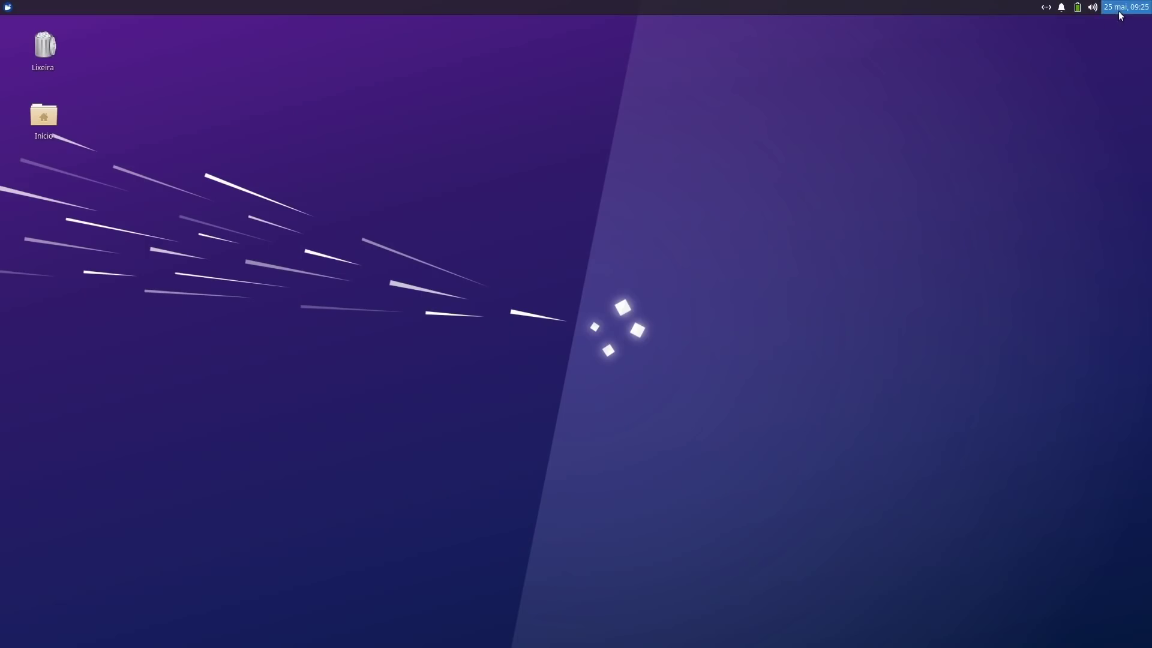
- Inspect the calendar, sound, notification and network pop-ups of the desktop panel
click(1114, 7)
click(877, 101)
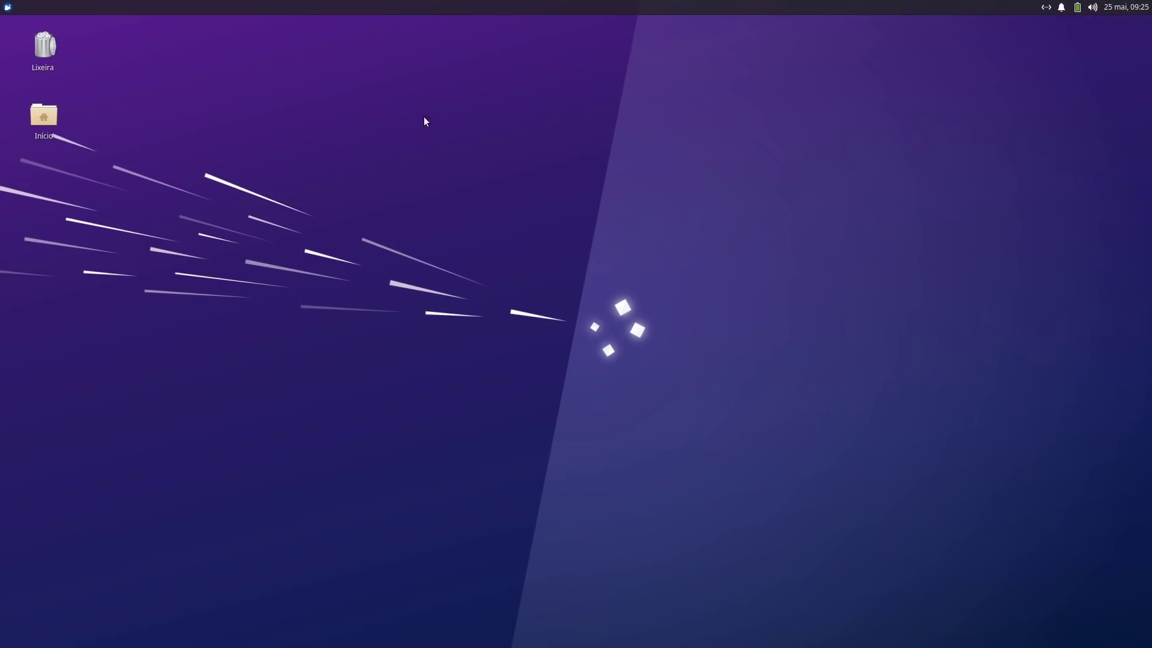
click(1089, 9)
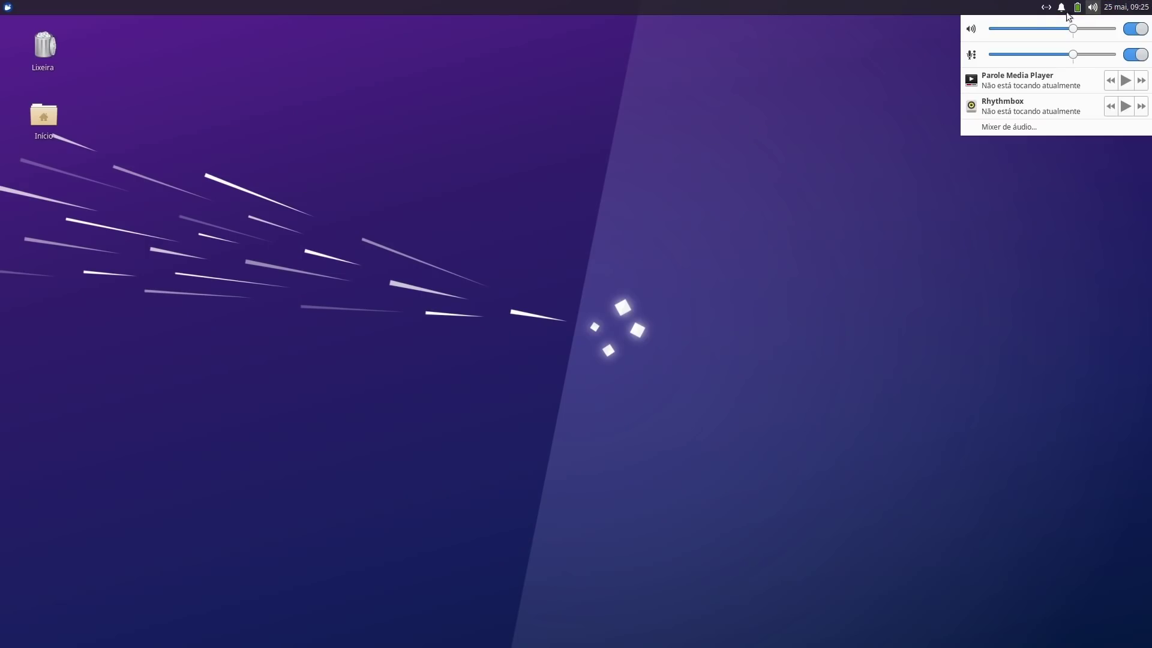
click(1059, 8)
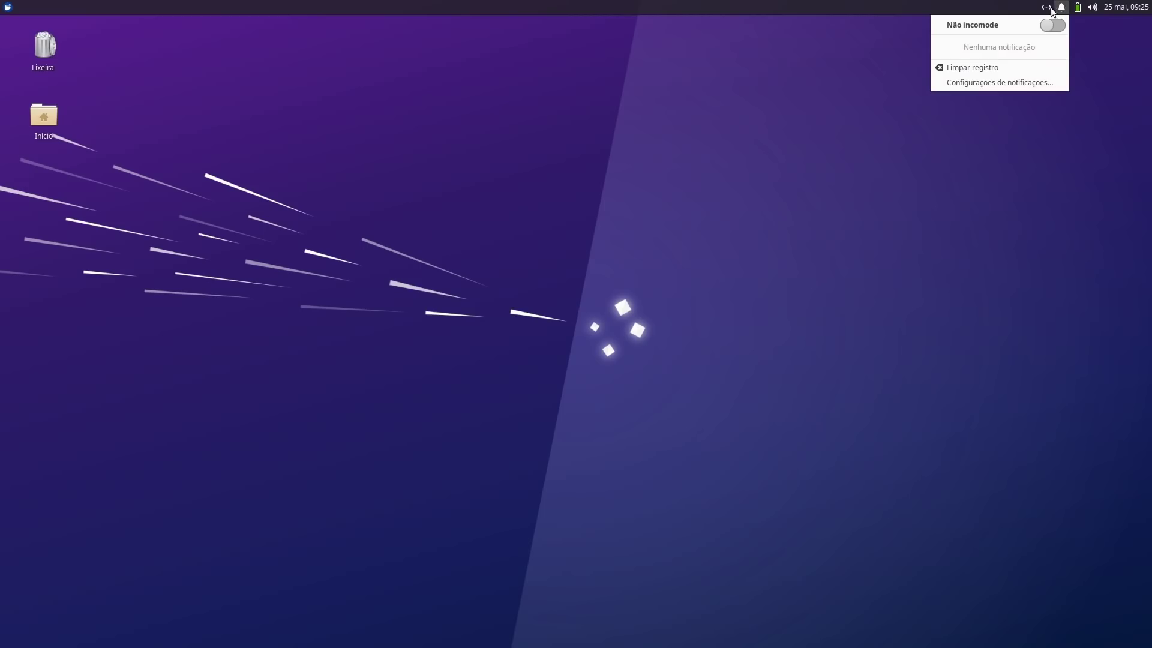
click(1045, 8)
click(1047, 9)
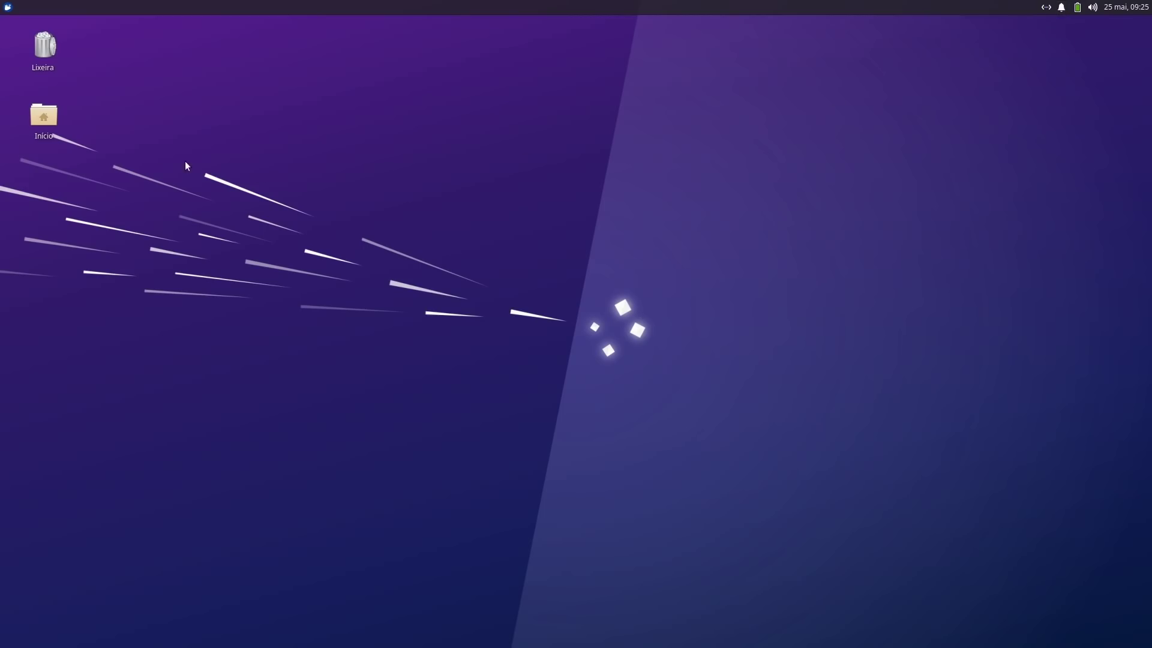
- Open the home folder from the desktop and move its window to the middle of the screen
double_click(51, 125)
drag(358, 28, 794, 134)
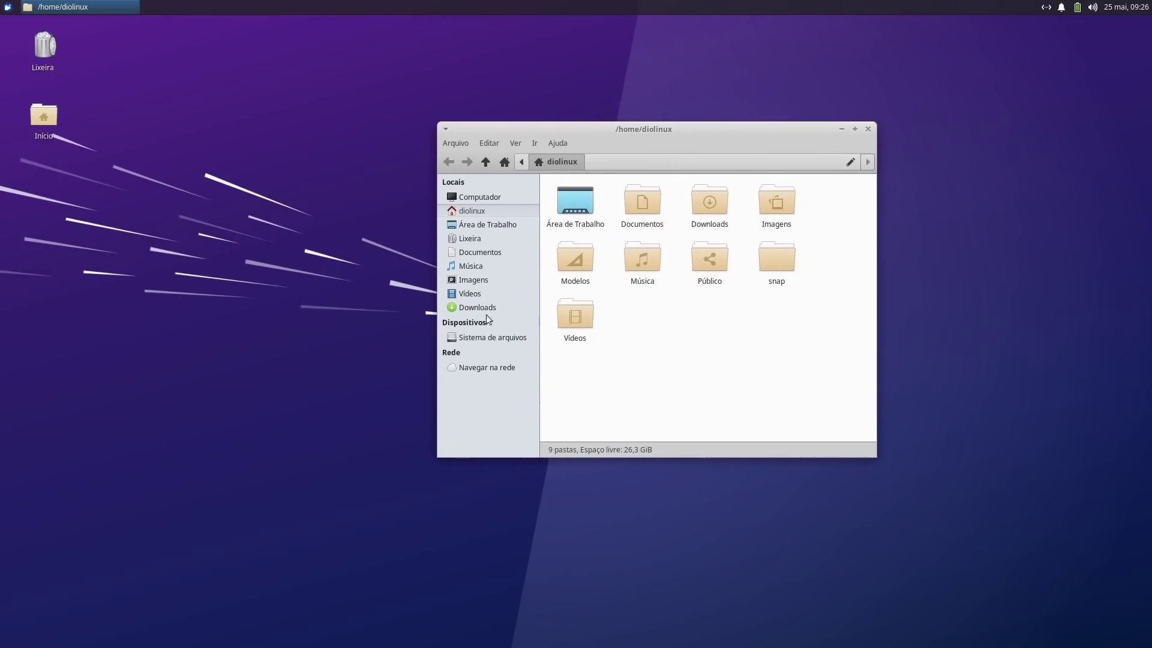
- Browse the Configurações, Escritório, Acessórios and Favoritos categories of the applications menu
click(8, 8)
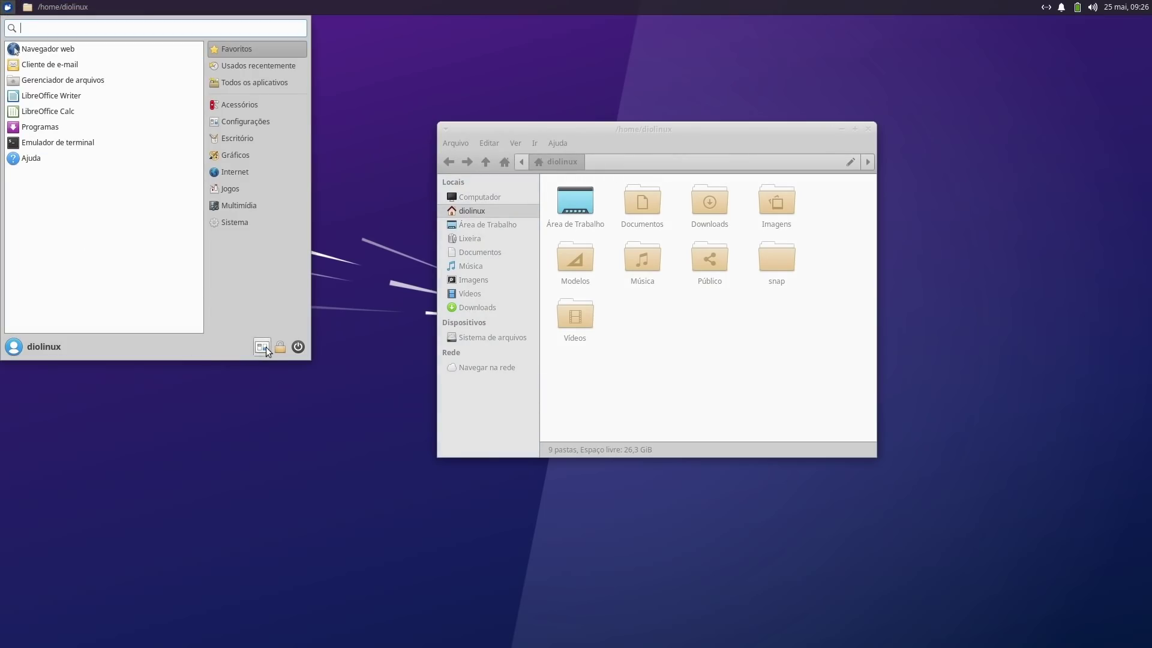
click(247, 129)
click(251, 143)
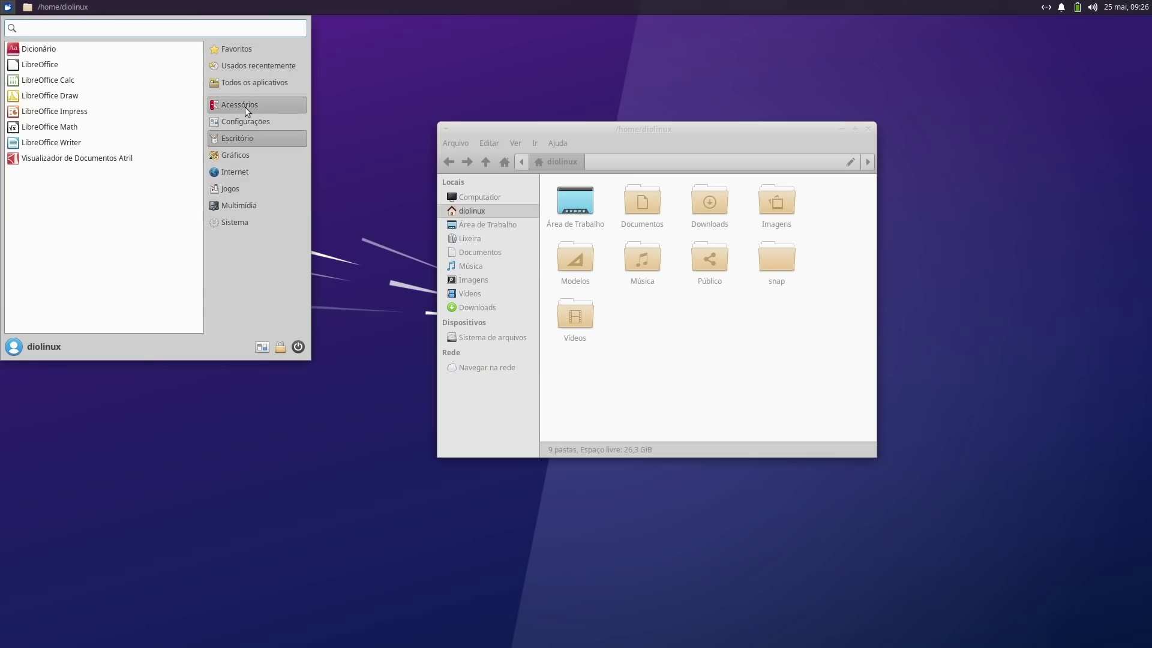
click(245, 107)
click(242, 52)
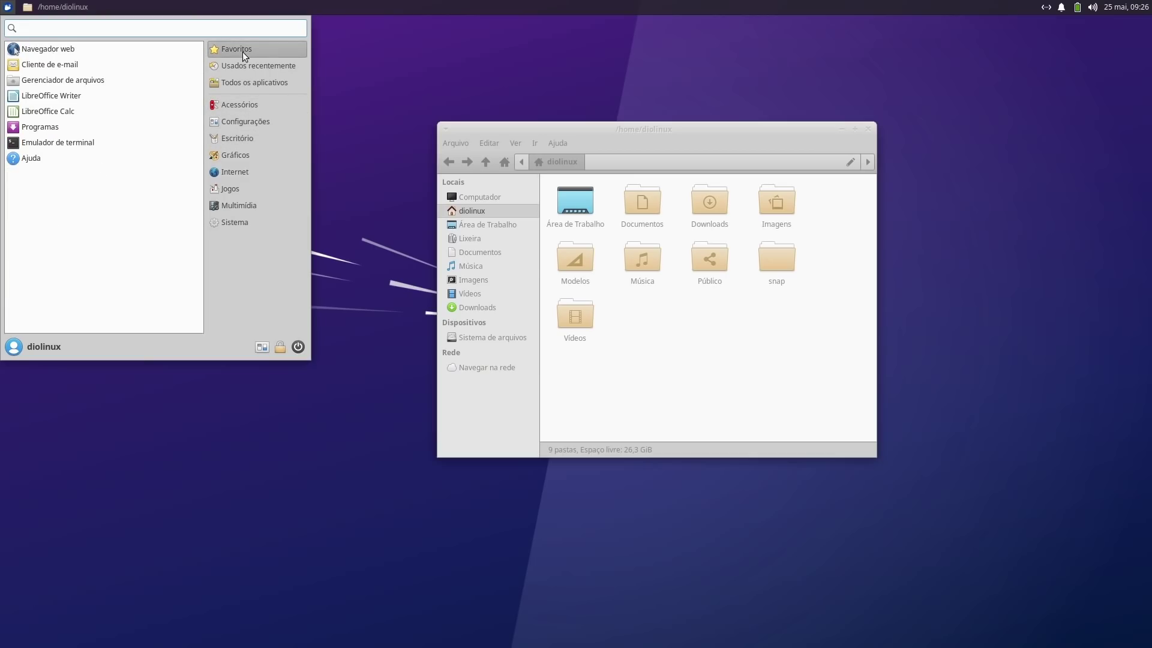
- Open the Configurações window from the applications menu and place it partly over the home folder window
click(269, 348)
drag(334, 131, 429, 76)
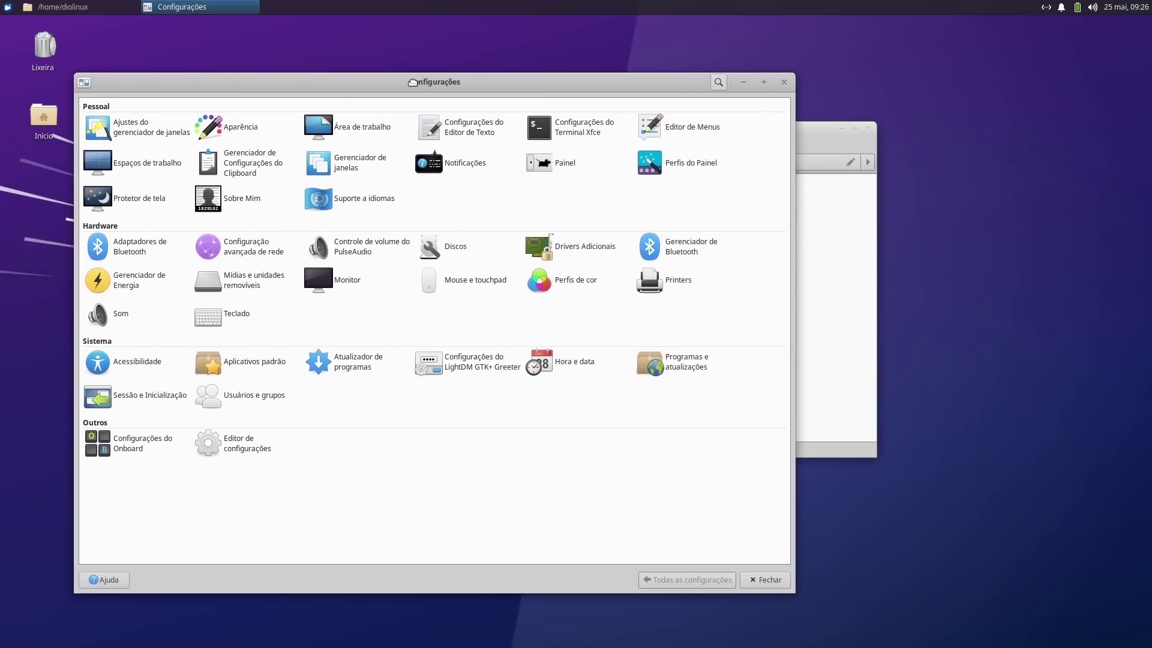
- Alternate between the home folder and Configurações windows, open another home folder window, and return to the first one
click(83, 12)
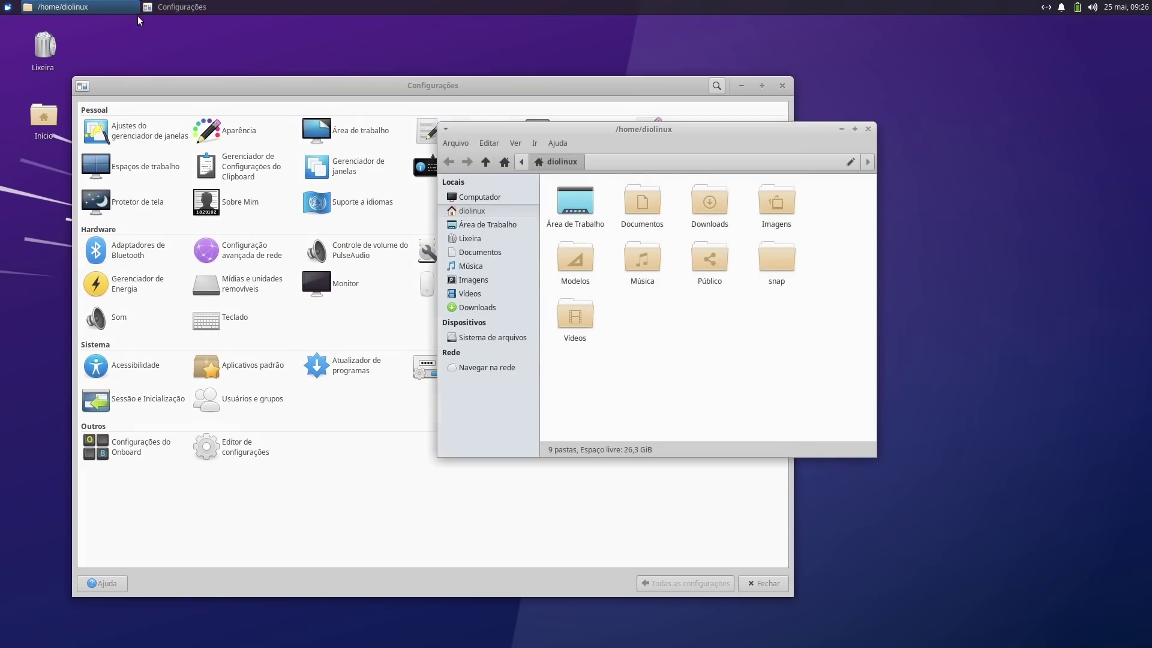
click(180, 8)
click(84, 7)
click(171, 8)
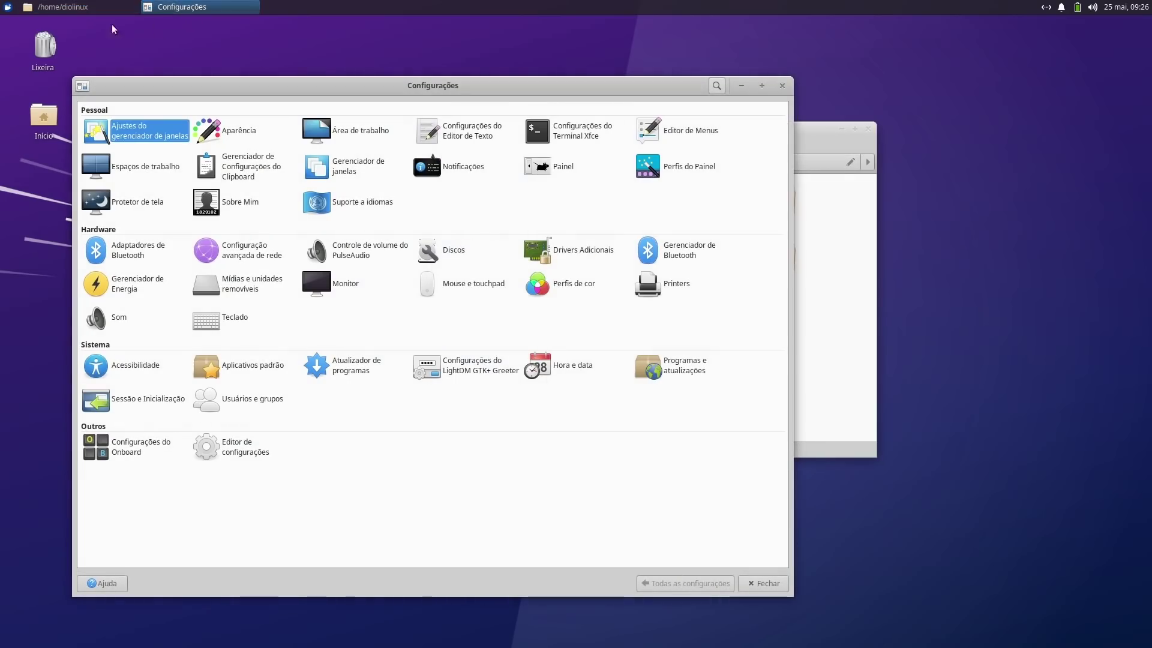
double_click(43, 117)
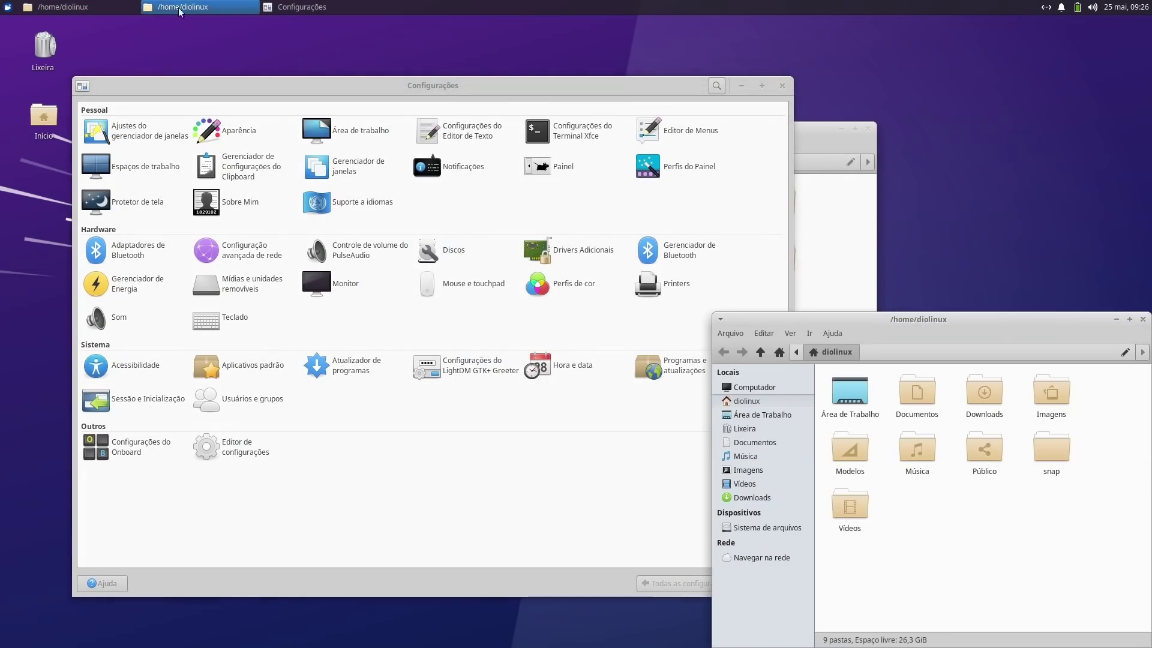
click(66, 7)
- Browse the Acessórios and Escritório categories of the applications menu and search it for "firef"
click(8, 8)
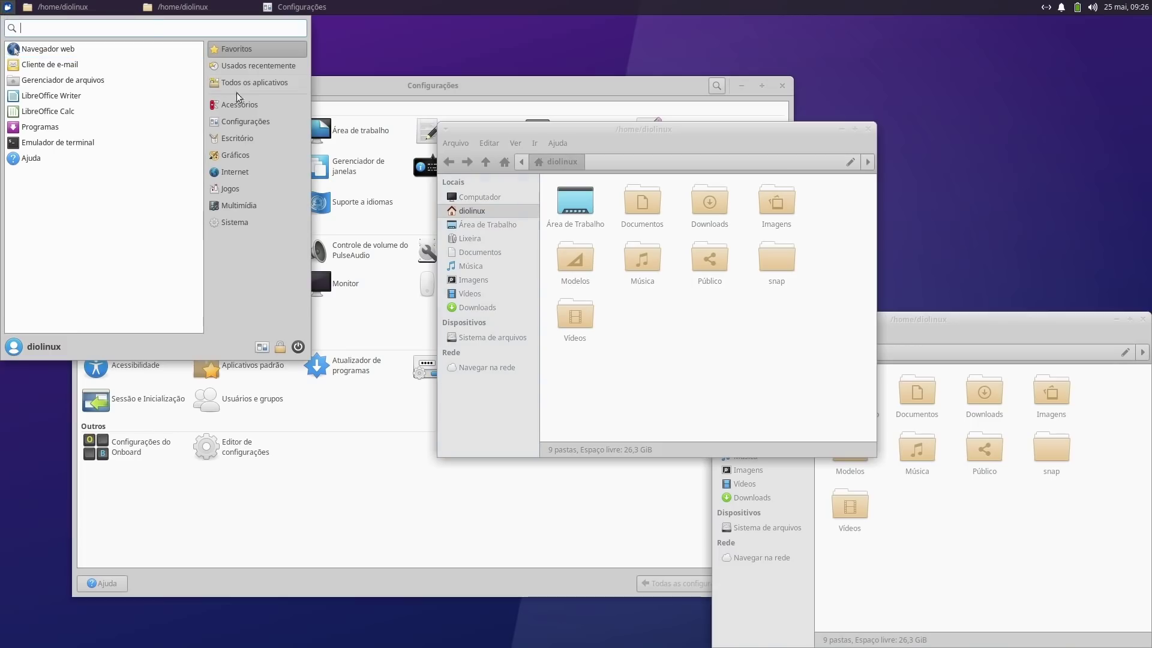
click(254, 106)
click(260, 137)
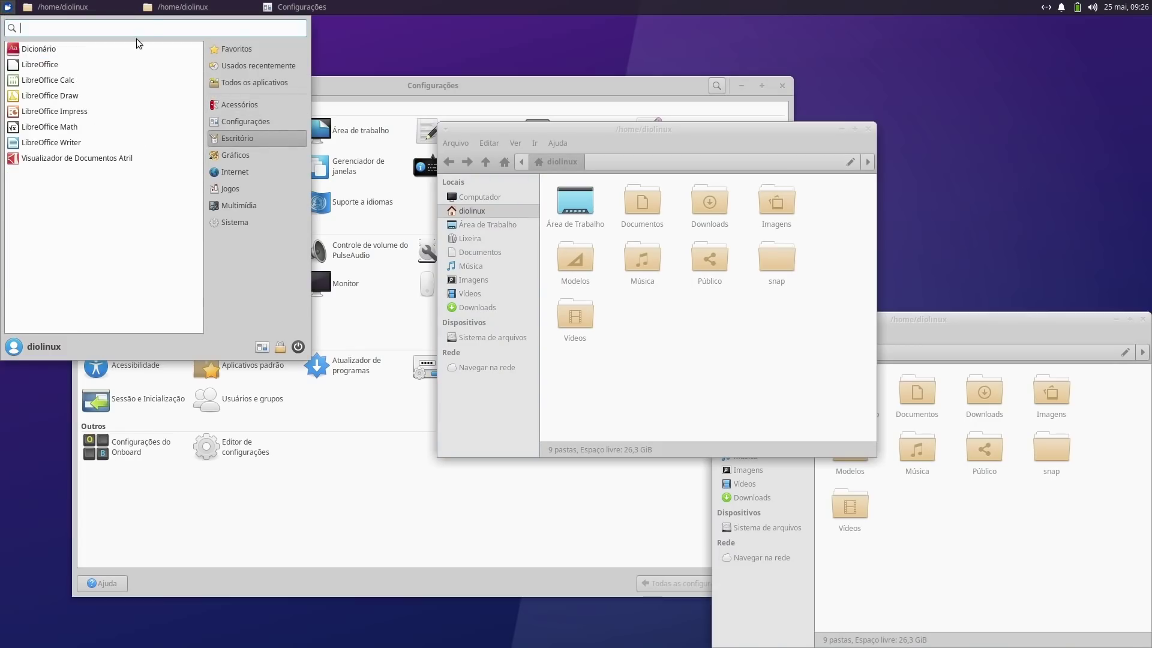
text(firef)
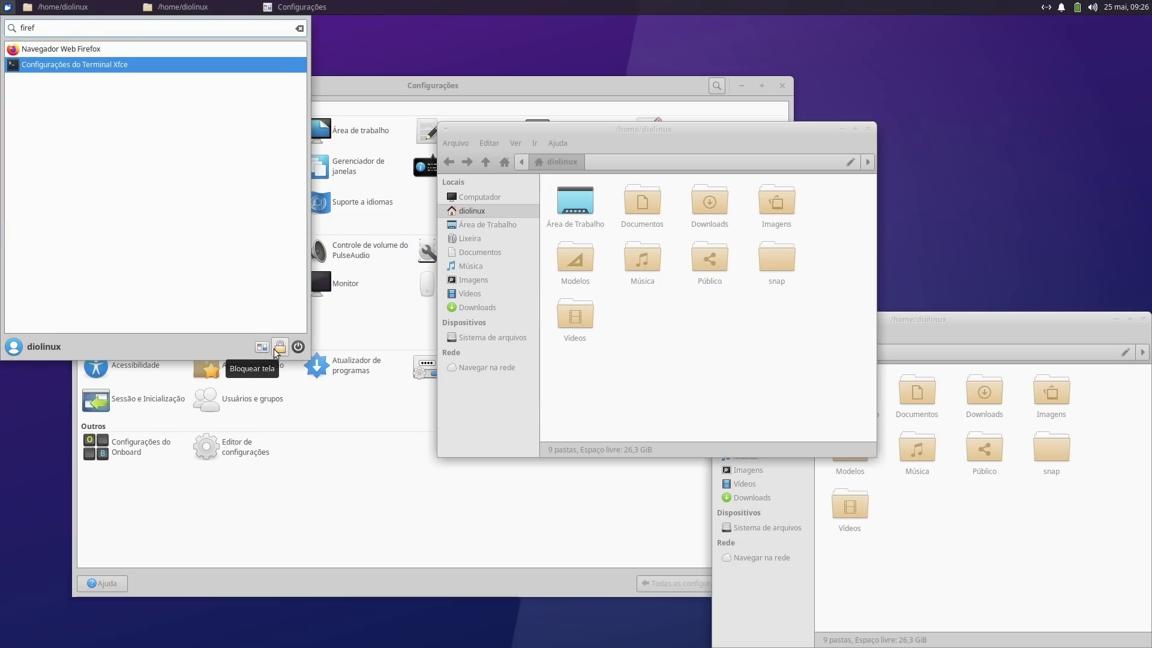
- Open the session-ending dialog and cancel it
click(298, 348)
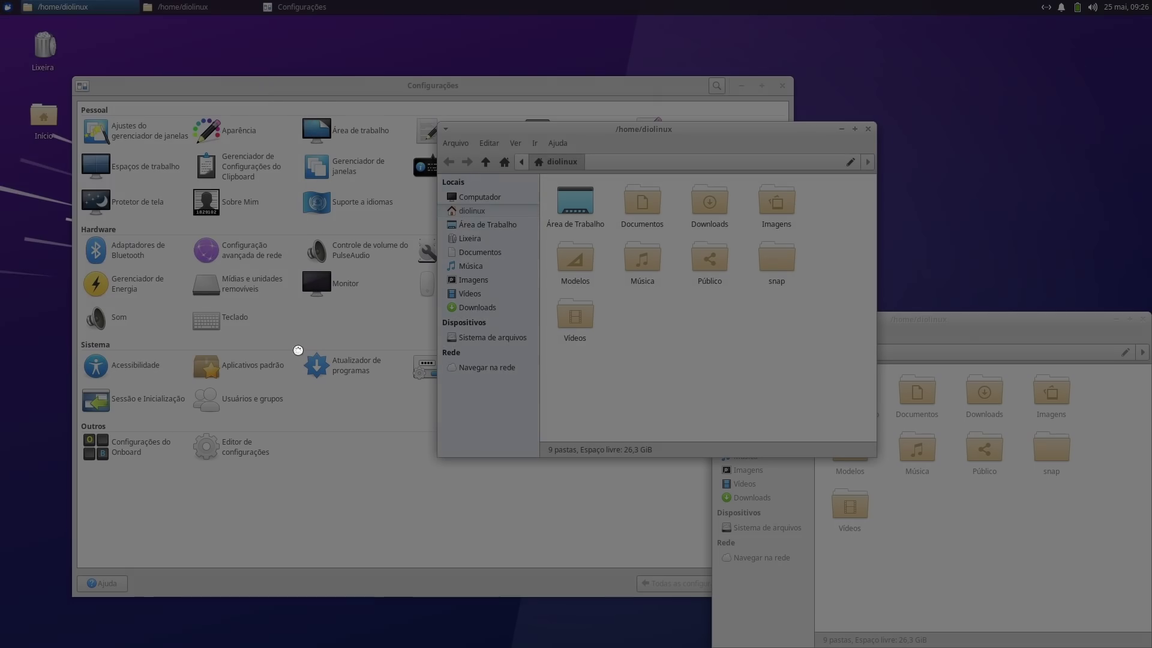
click(656, 413)
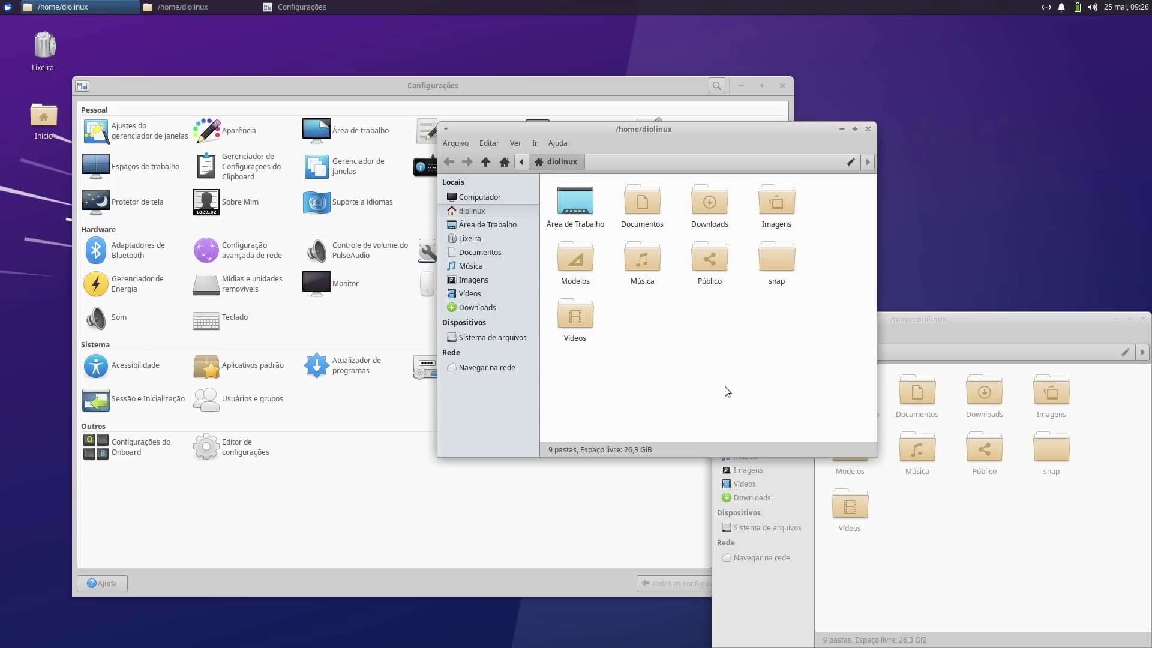
- Move the second home folder window over the first one and open the Lixeira from the desktop
drag(980, 334, 724, 158)
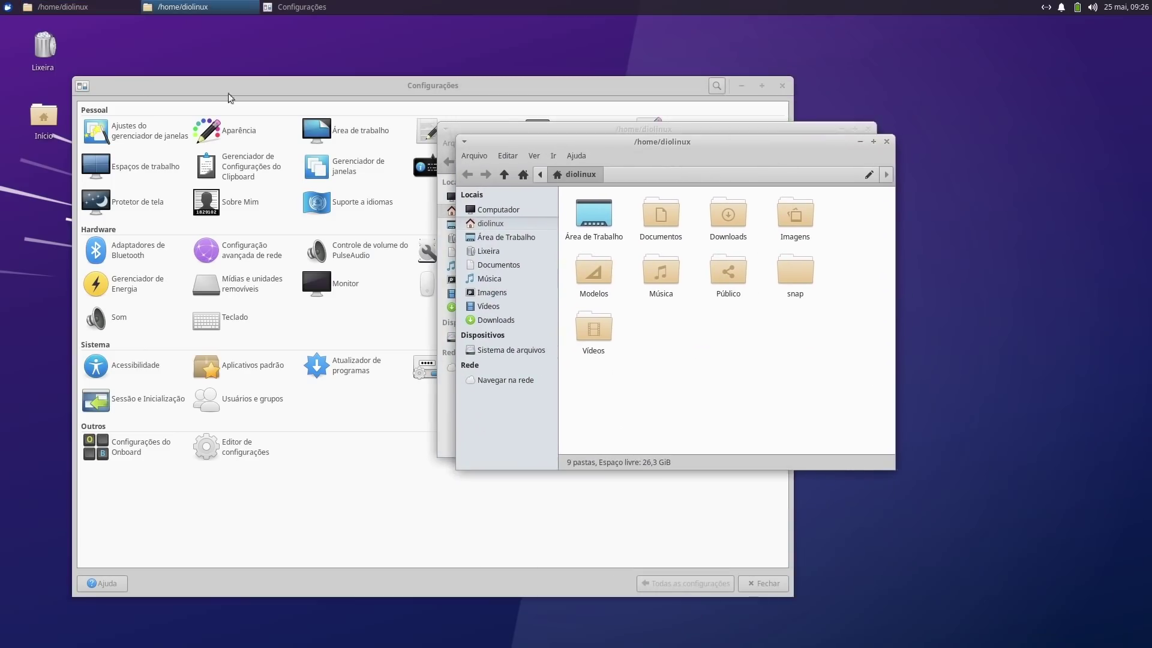
double_click(44, 47)
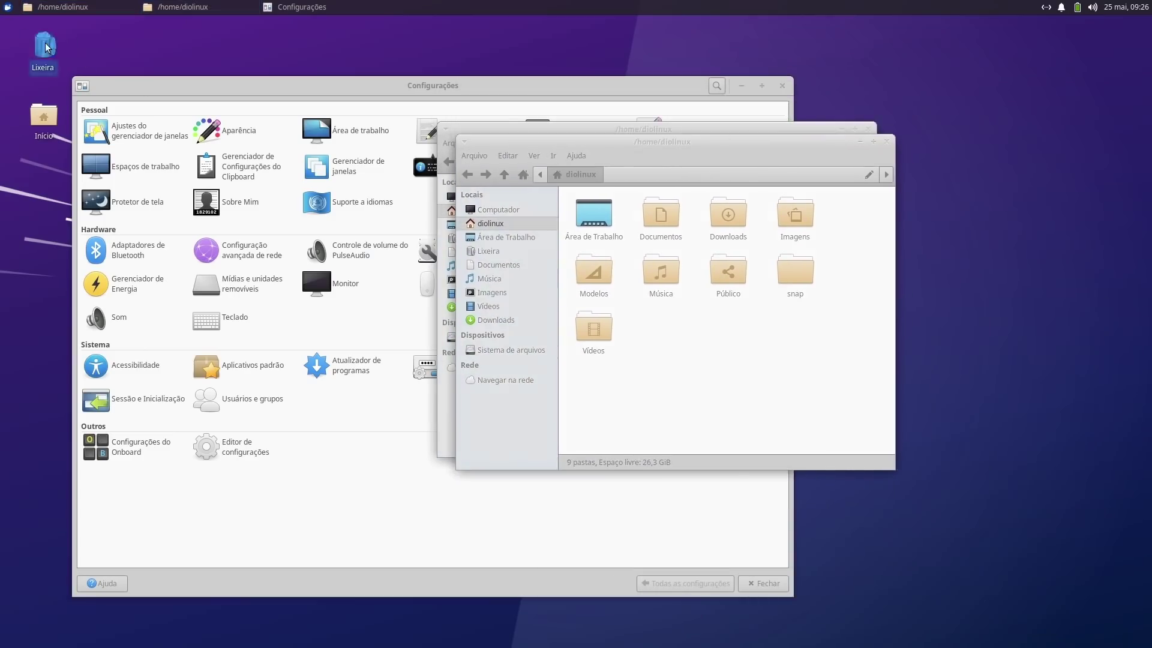
- Switch among all open windows, and move the Lixeira window over the Configurações window
click(192, 11)
click(80, 9)
click(175, 9)
click(278, 9)
click(405, 9)
click(290, 7)
drag(870, 319, 522, 123)
- Inspect the calendar, notification, network, power and sound pop-ups of the desktop panel
click(1124, 7)
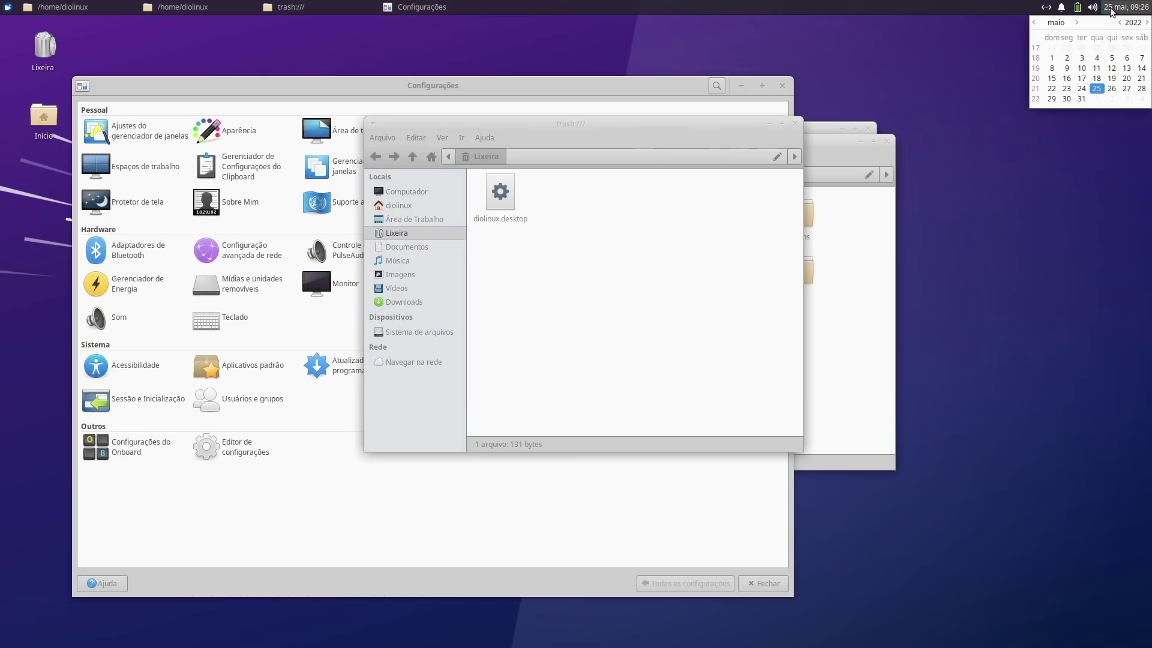
click(1059, 9)
click(1045, 8)
click(1061, 7)
click(1061, 8)
click(1080, 8)
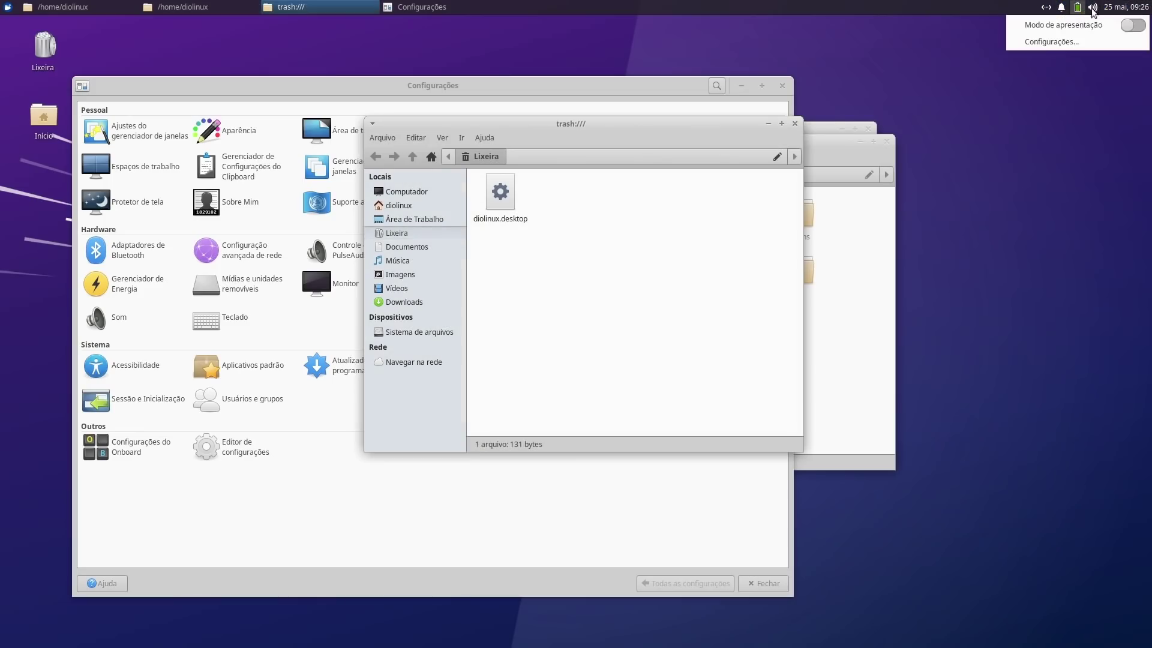
click(1092, 7)
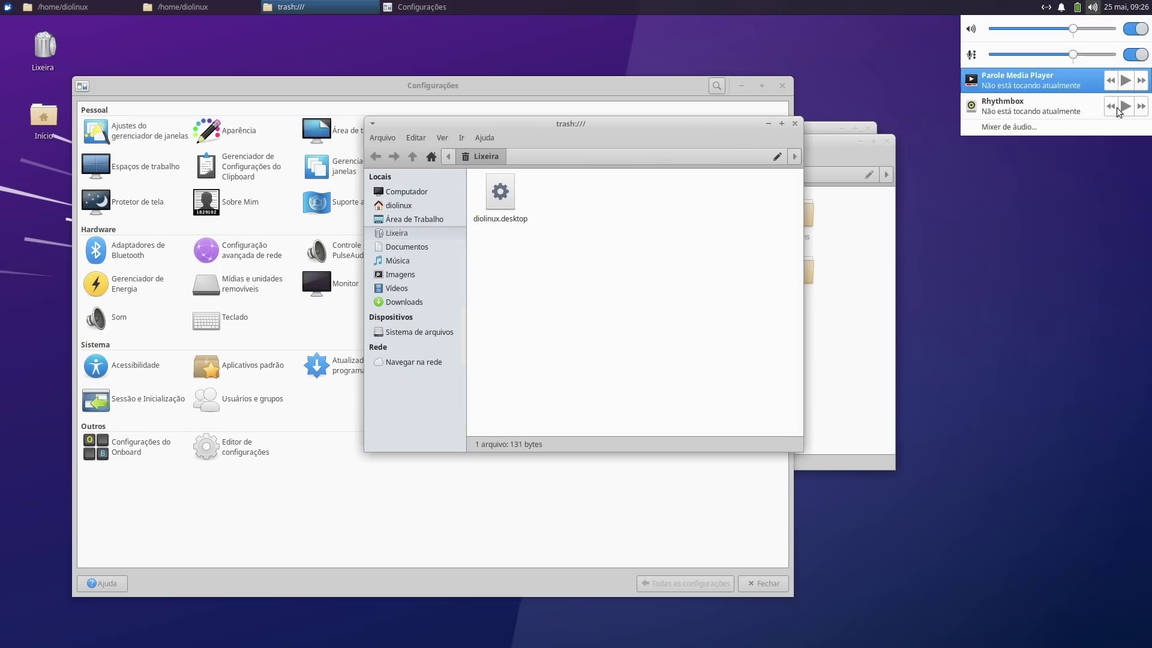
click(1123, 8)
click(1123, 8)
- Move the Lixeira window slightly lower and bring the Configurações window to the front
drag(594, 124, 653, 197)
click(682, 94)
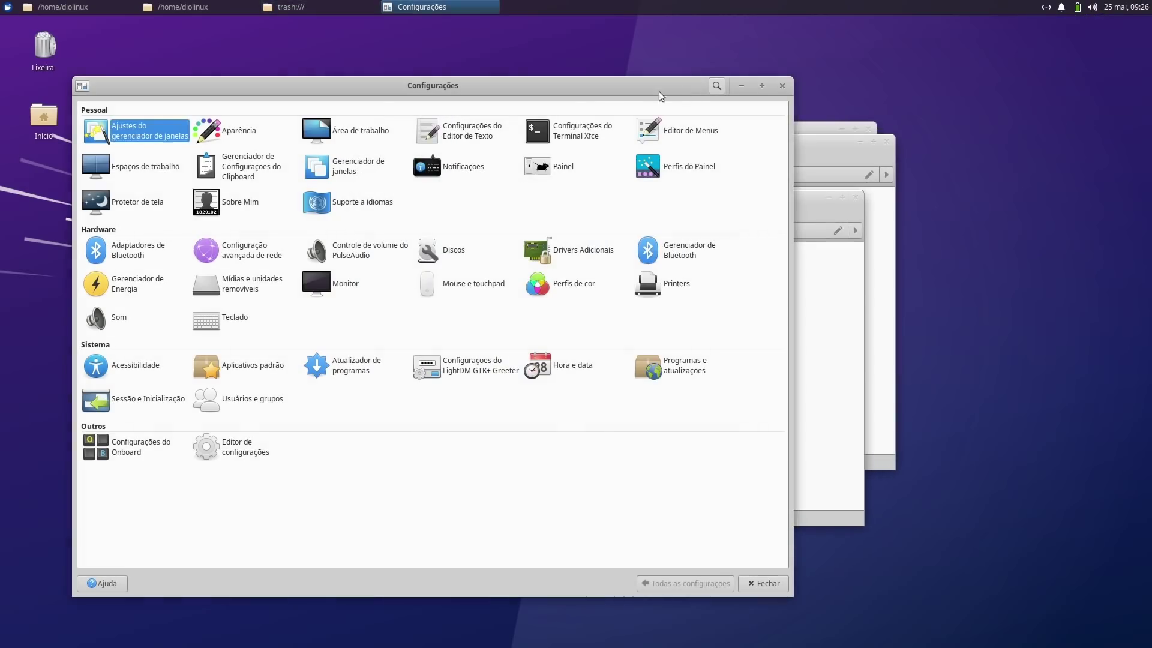
- Open the Aparência settings, try the Greybird-dark style, and switch back to Greybird
click(234, 133)
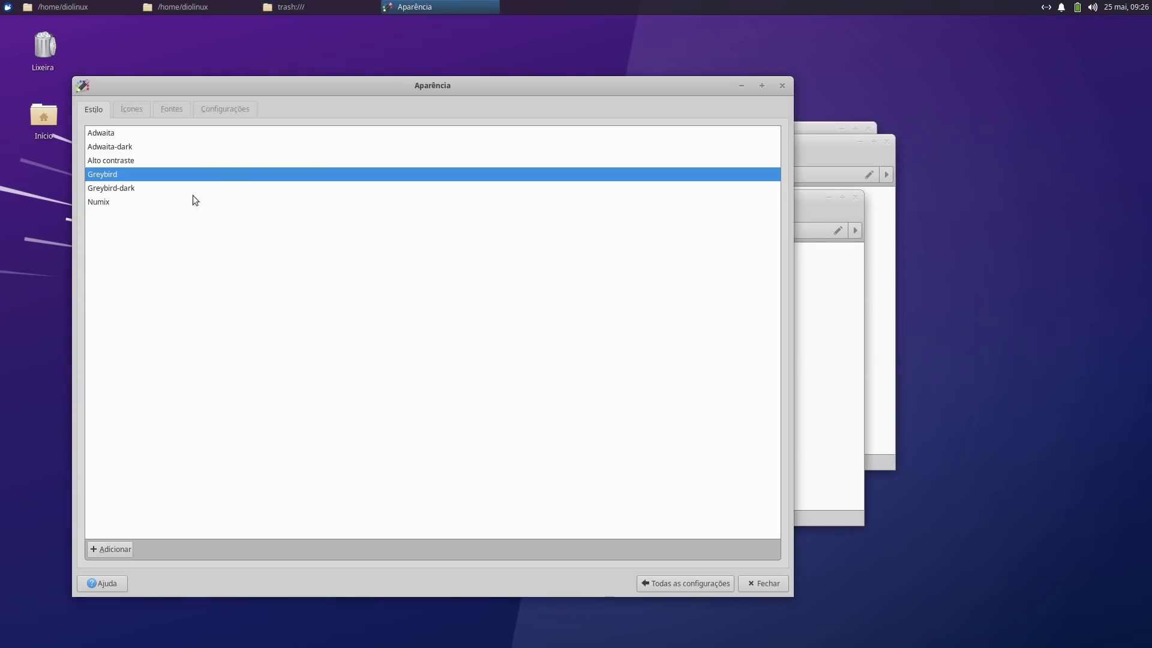
click(132, 191)
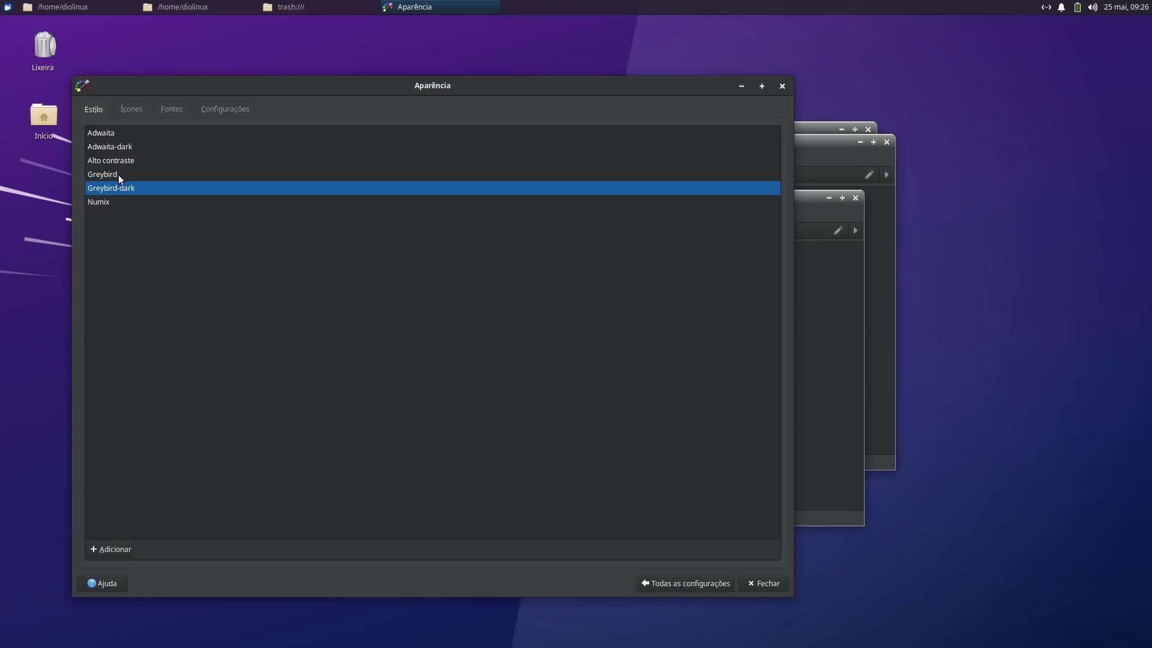
click(117, 175)
- Open the preferences of the desktop panel and unlock Painel 0 by disabling Travar painel
right_click(862, 7)
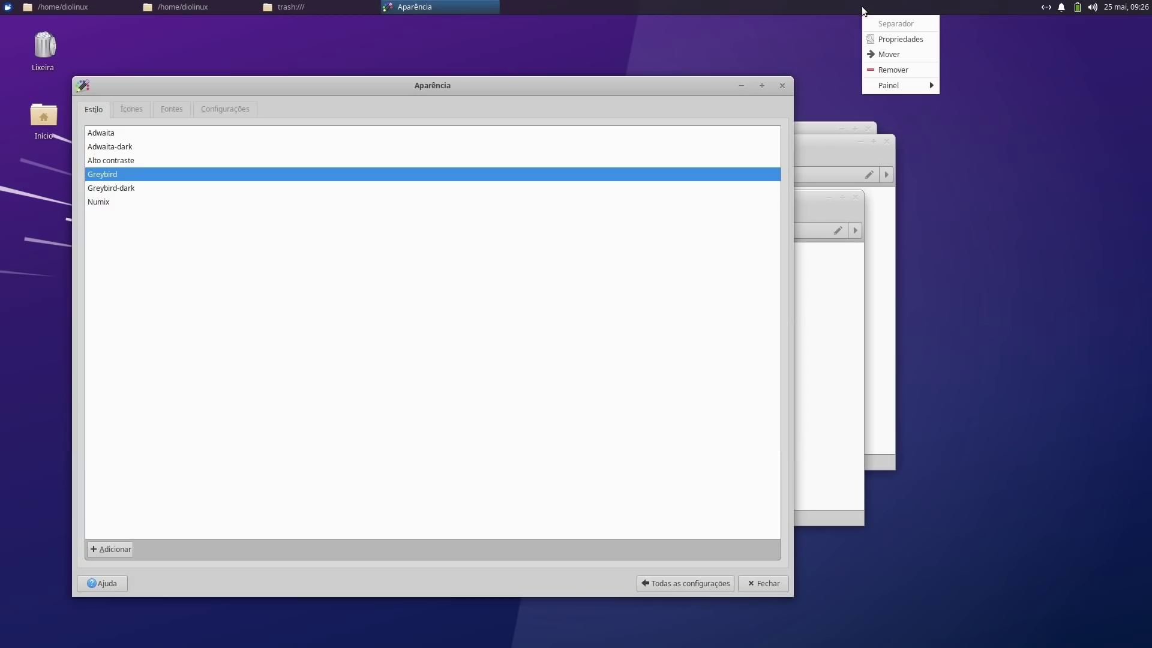
mouse_move(927, 89)
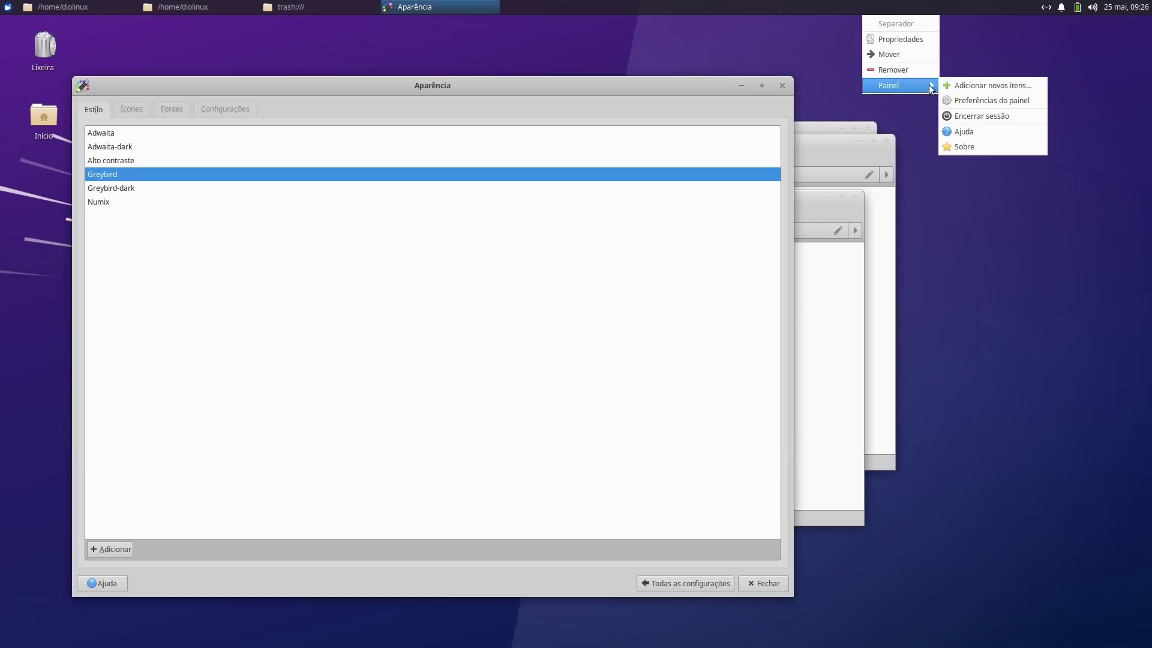
click(1039, 102)
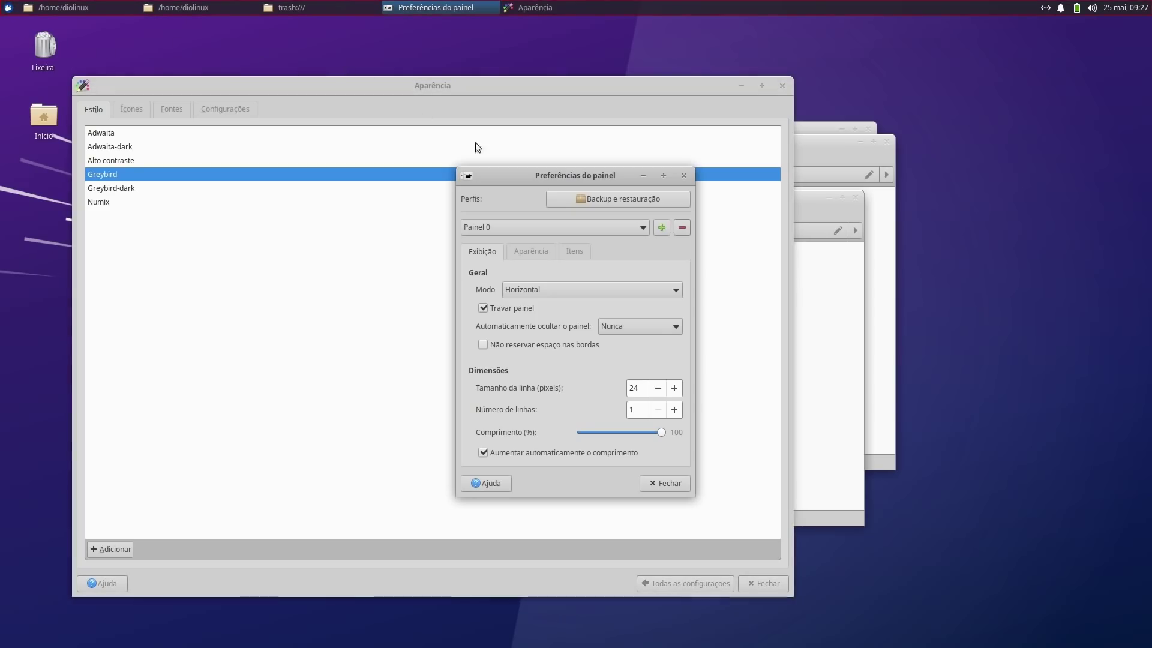
click(483, 308)
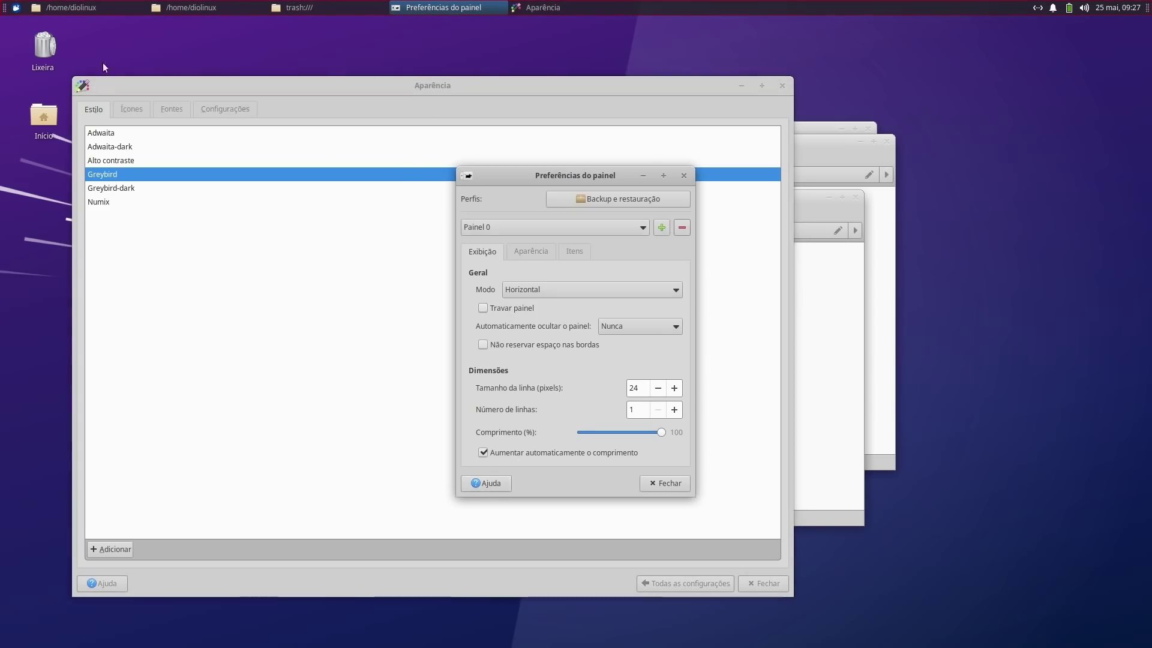
- Move the unlocked desktop panel to the bottom edge of the screen and return it to the top edge
drag(3, 11, 13, 641)
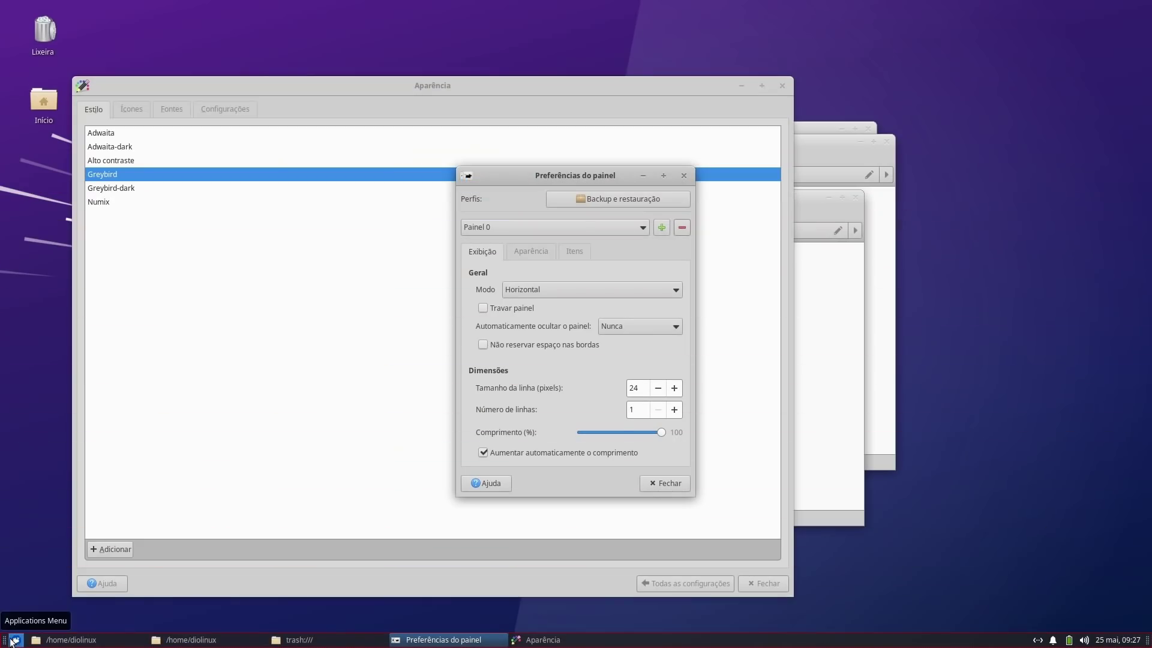
drag(5, 641, 90, 9)
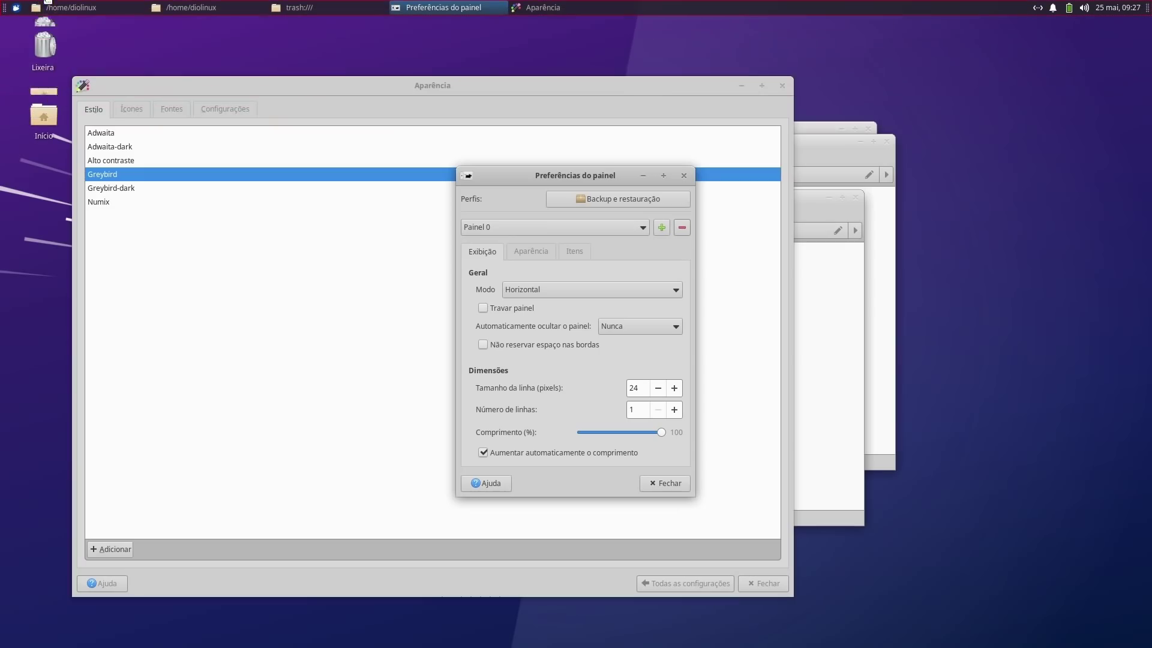
- Lock Painel 0 with Travar painel and return from the Aparência settings to the full Configurações overview
click(513, 308)
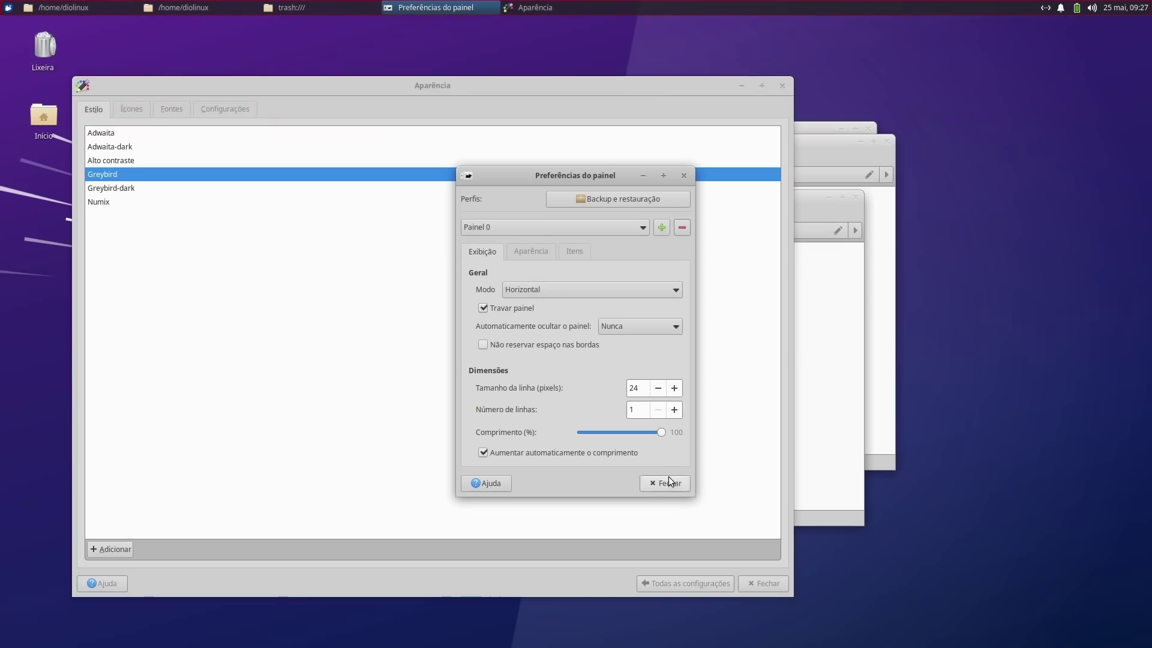
click(665, 483)
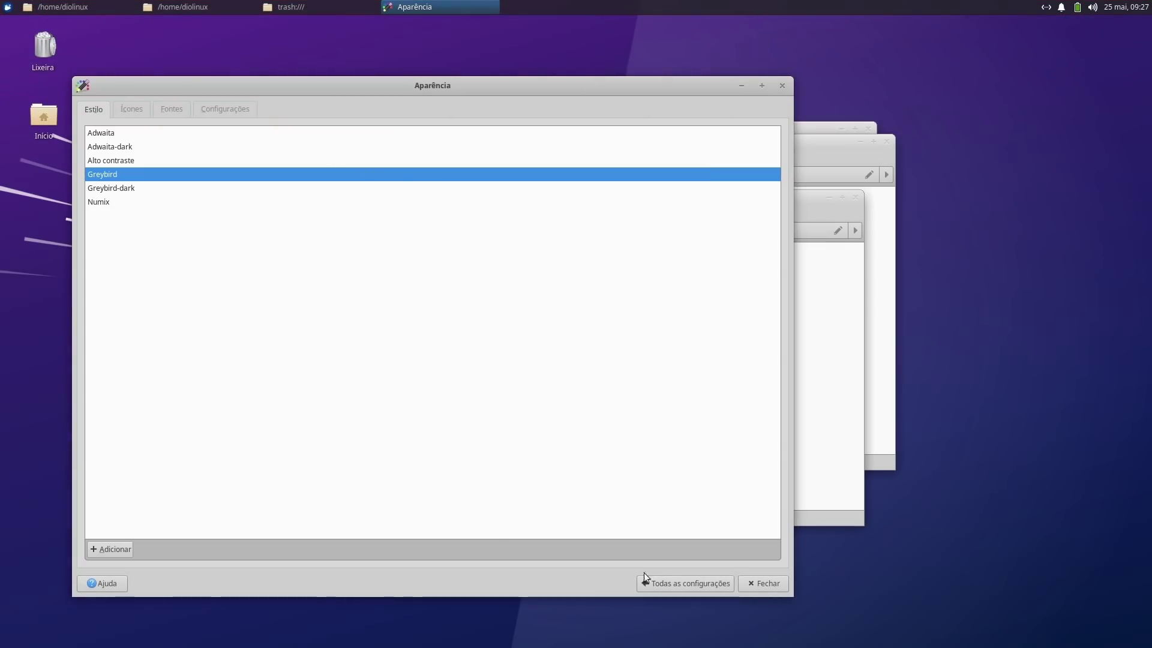
click(671, 583)
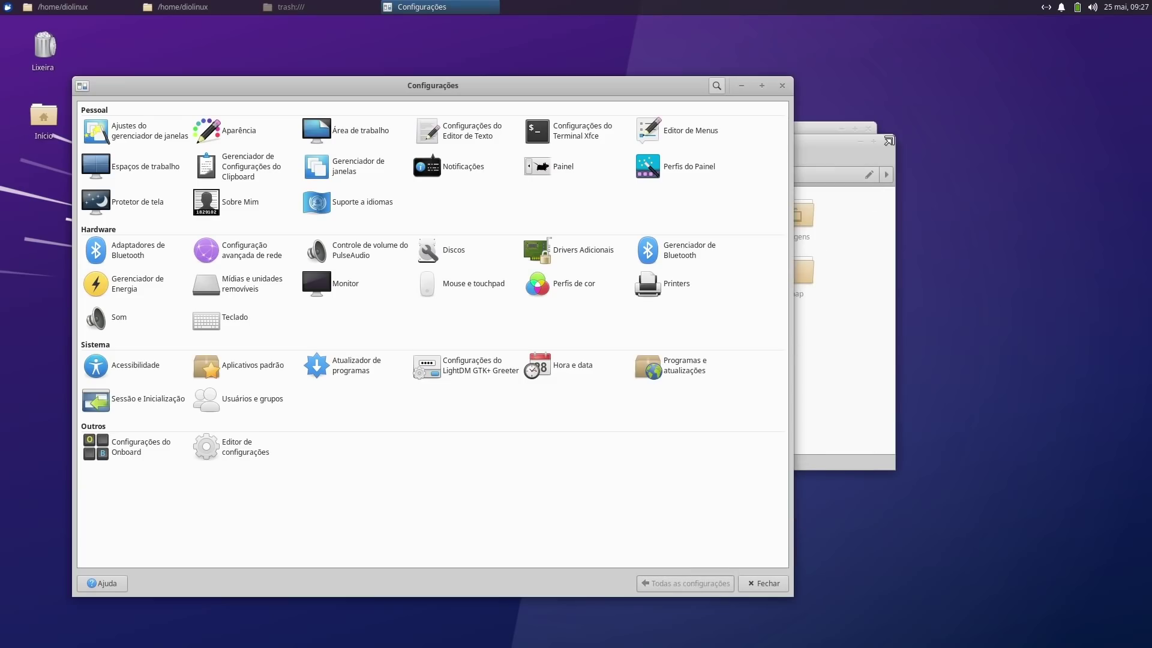
- Close one of the two home folder windows and shrink the Configurações window so it fits beside the remaining one
click(889, 141)
key(ctrl+w)
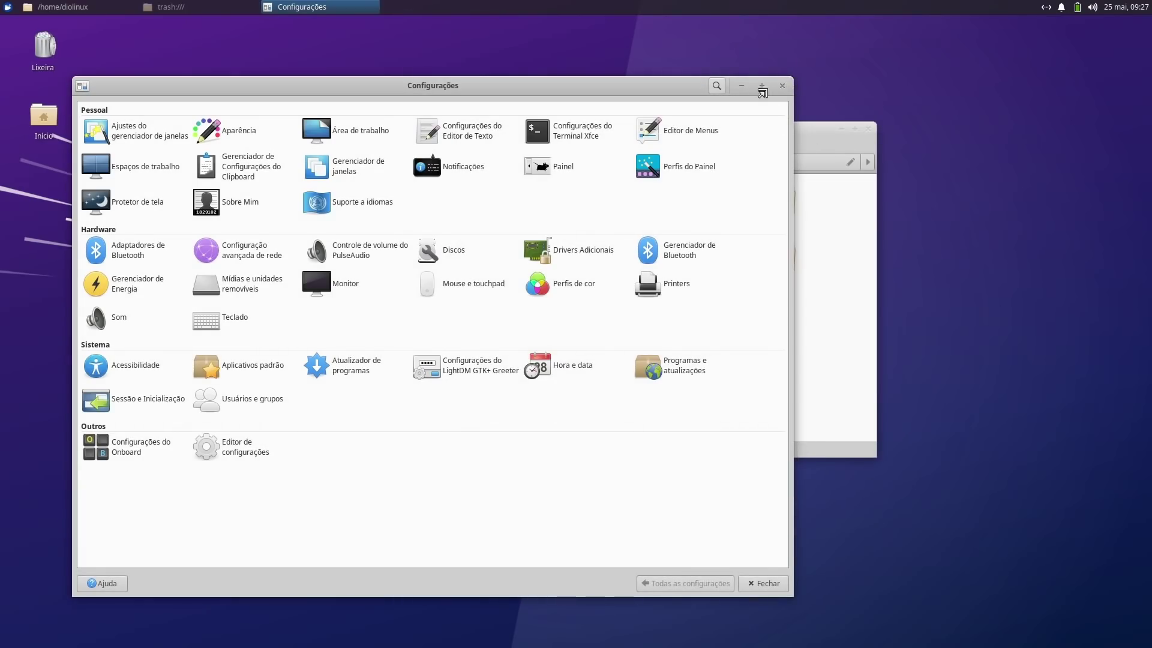
drag(784, 84, 513, 240)
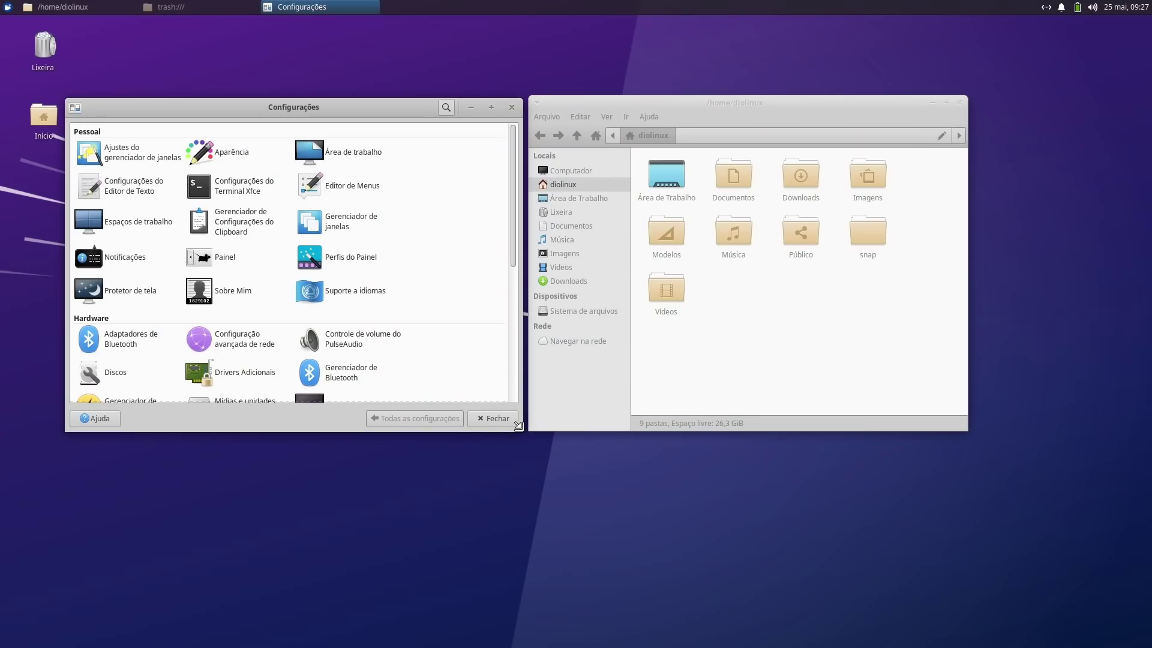
drag(519, 426, 519, 423)
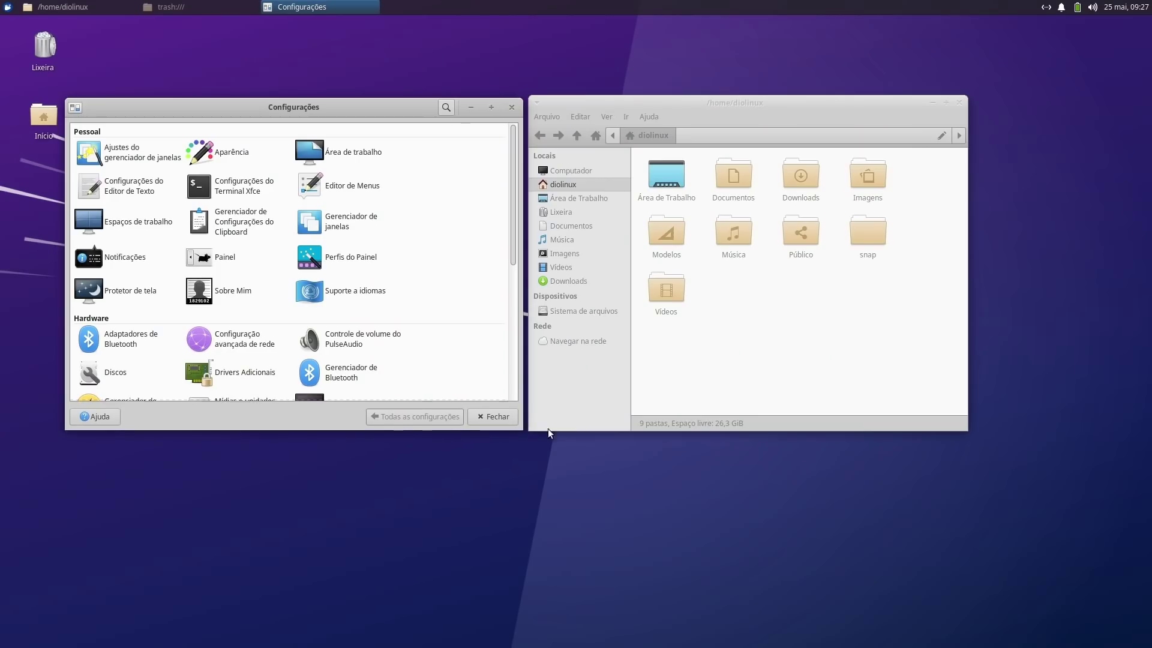
- Compare the title bars of the Configurações and home folder windows, and look through the file manager's Arquivo menu
click(851, 398)
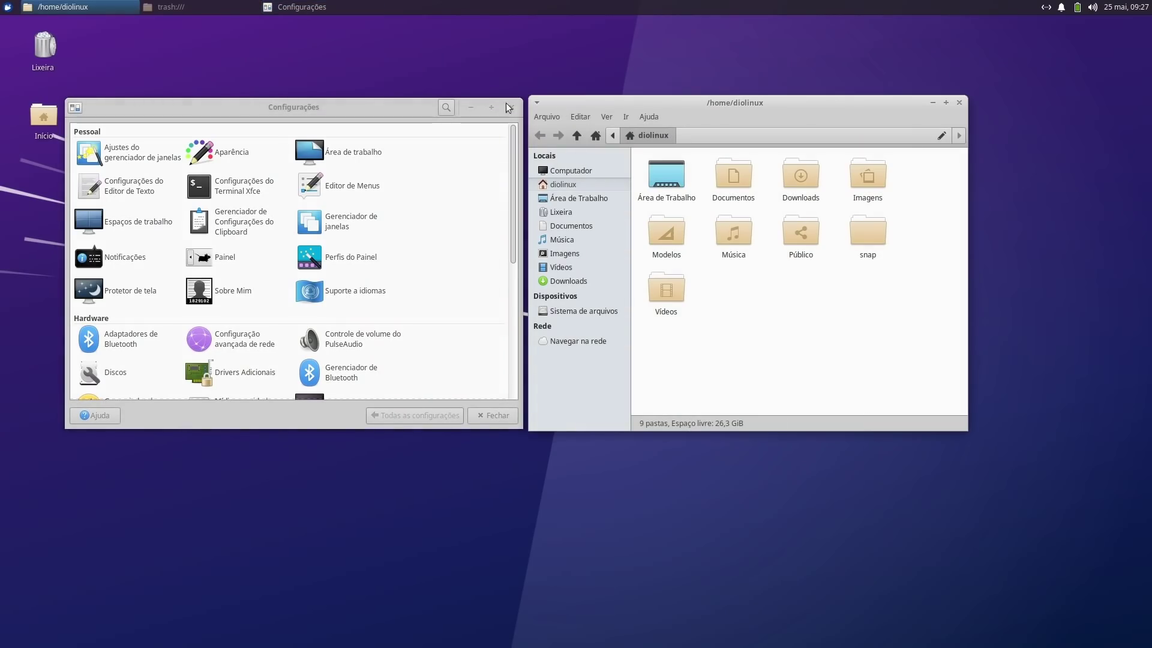
click(288, 107)
click(787, 103)
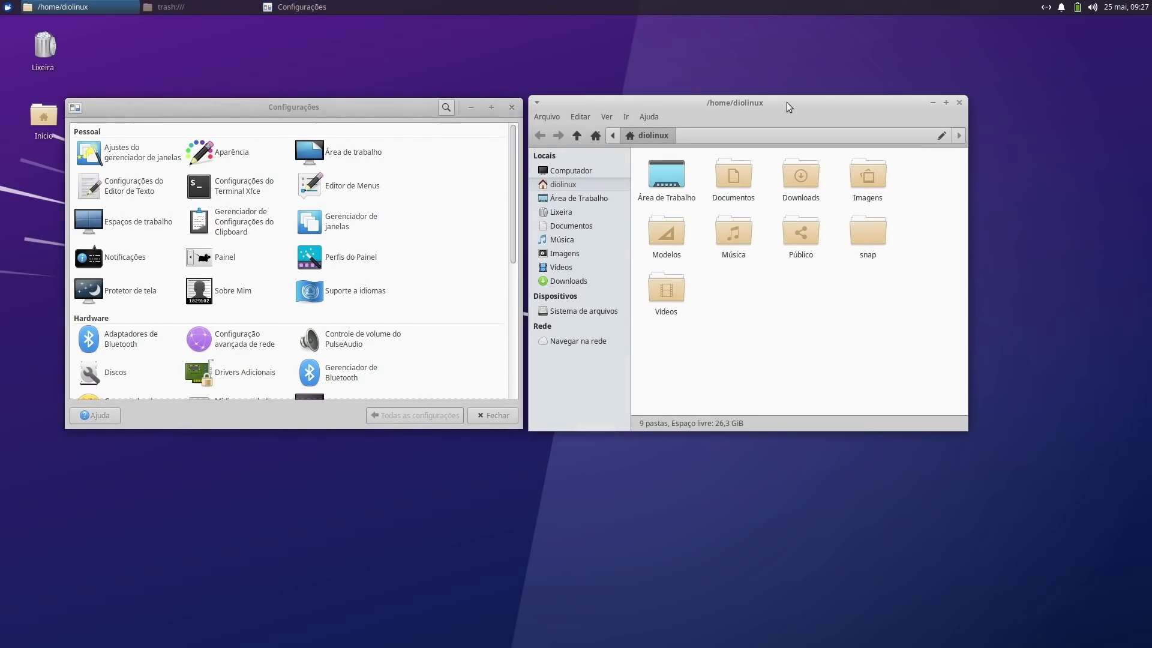
click(547, 116)
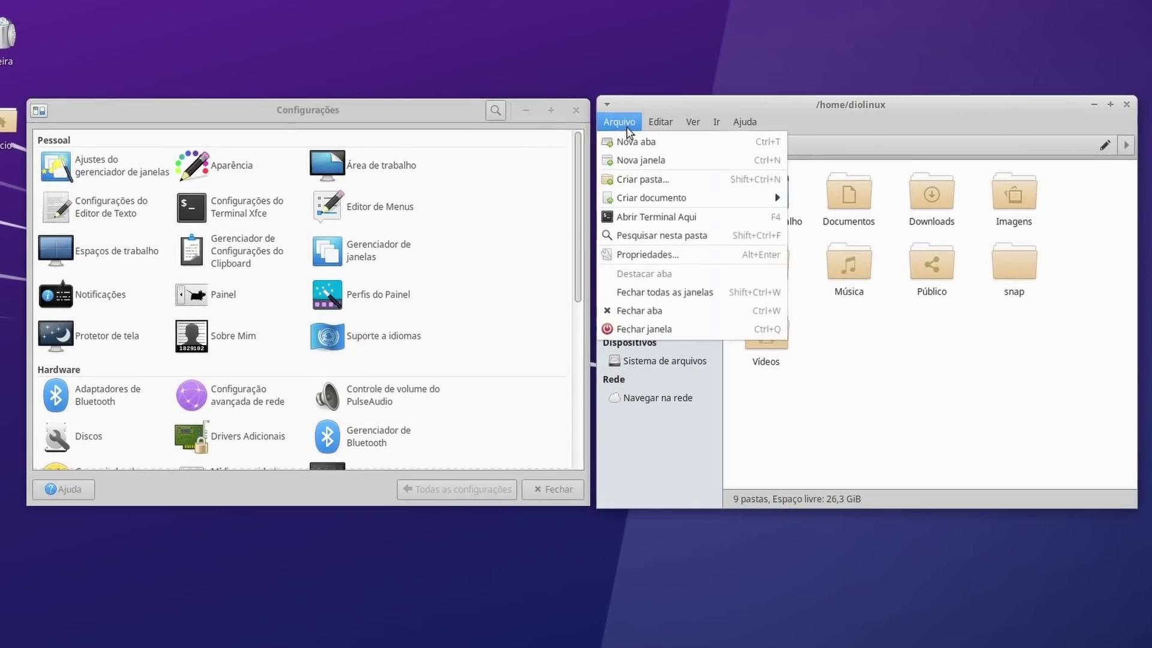
click(628, 132)
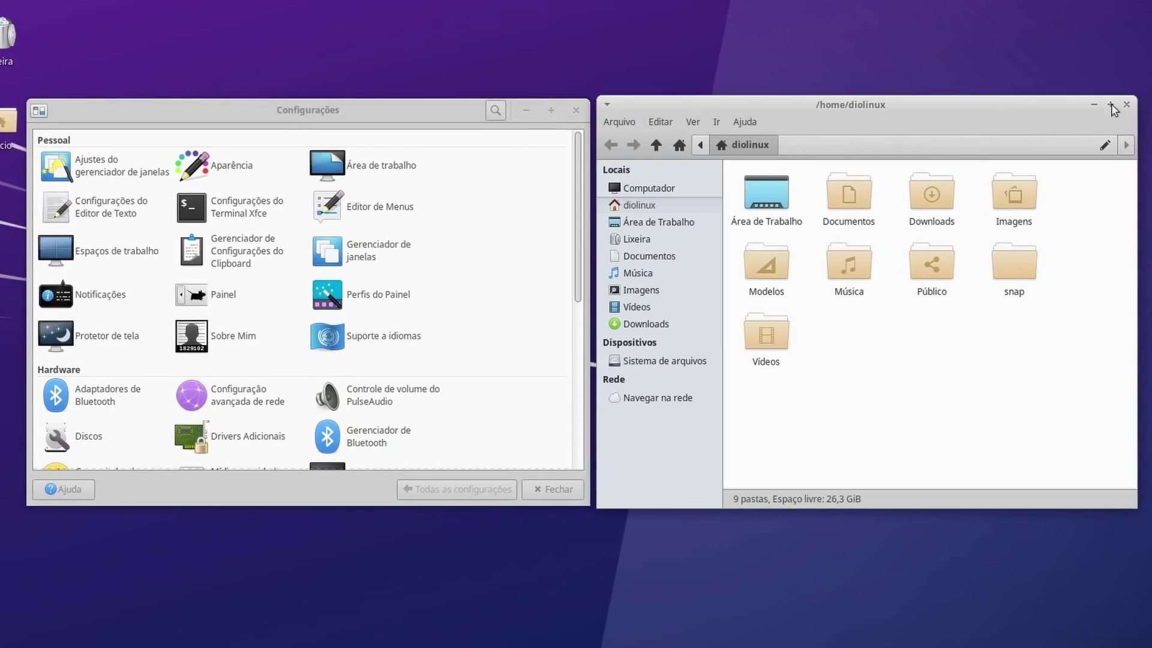
click(419, 114)
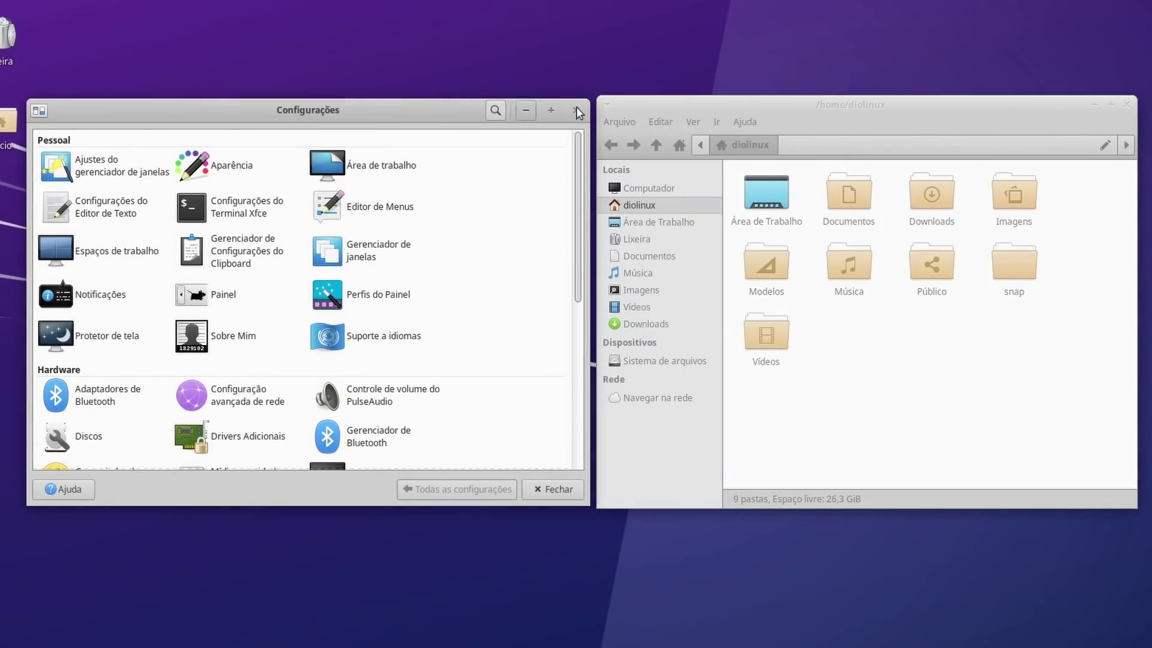
click(812, 129)
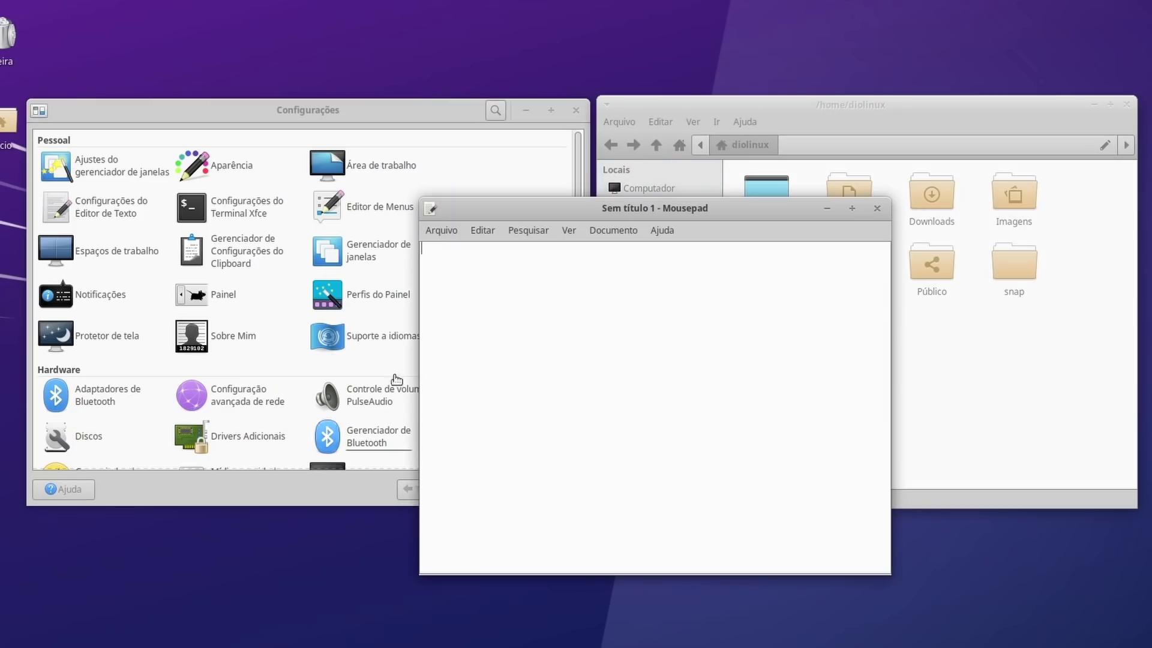
- Write "um simples editor de textos :)" in the empty Mousepad document
drag(728, 247, 720, 312)
text(um simples editor de textos :))
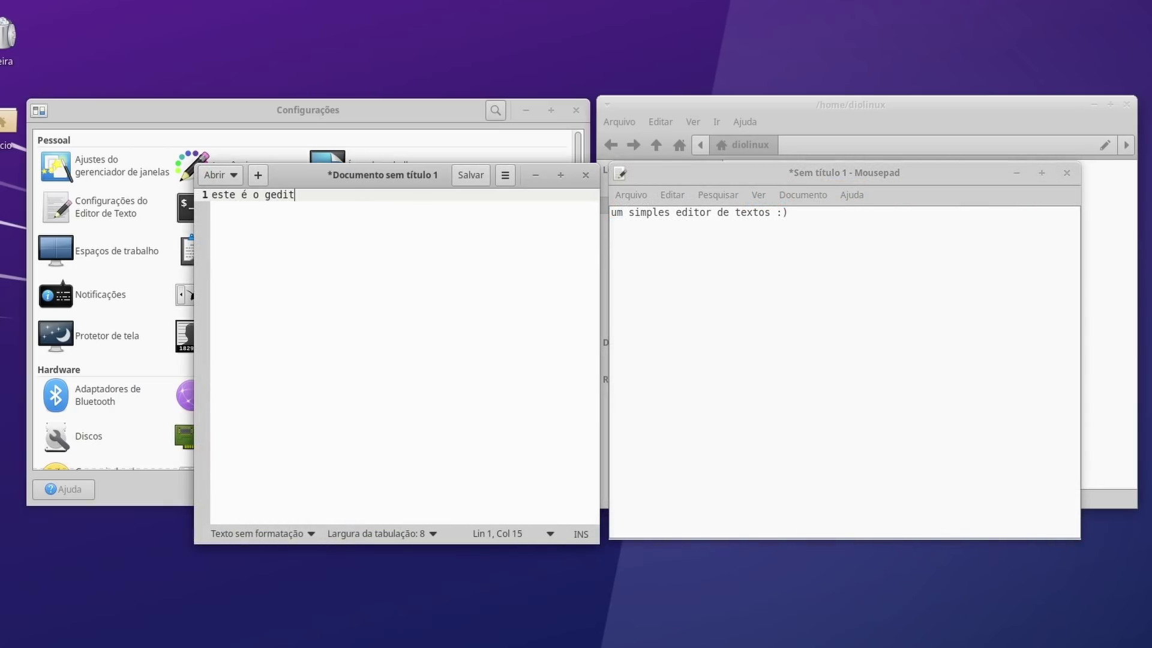
- Examine gedit's main menu and header bar and compare them with Mousepad's title bar and menu bar
click(506, 179)
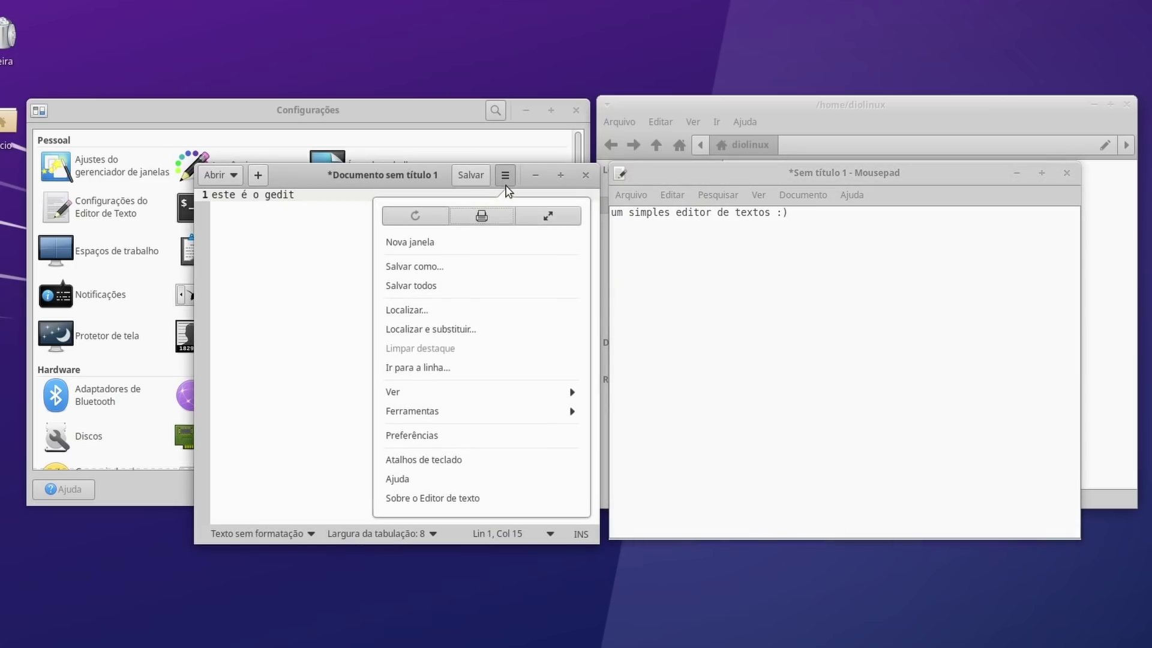
click(928, 257)
click(956, 174)
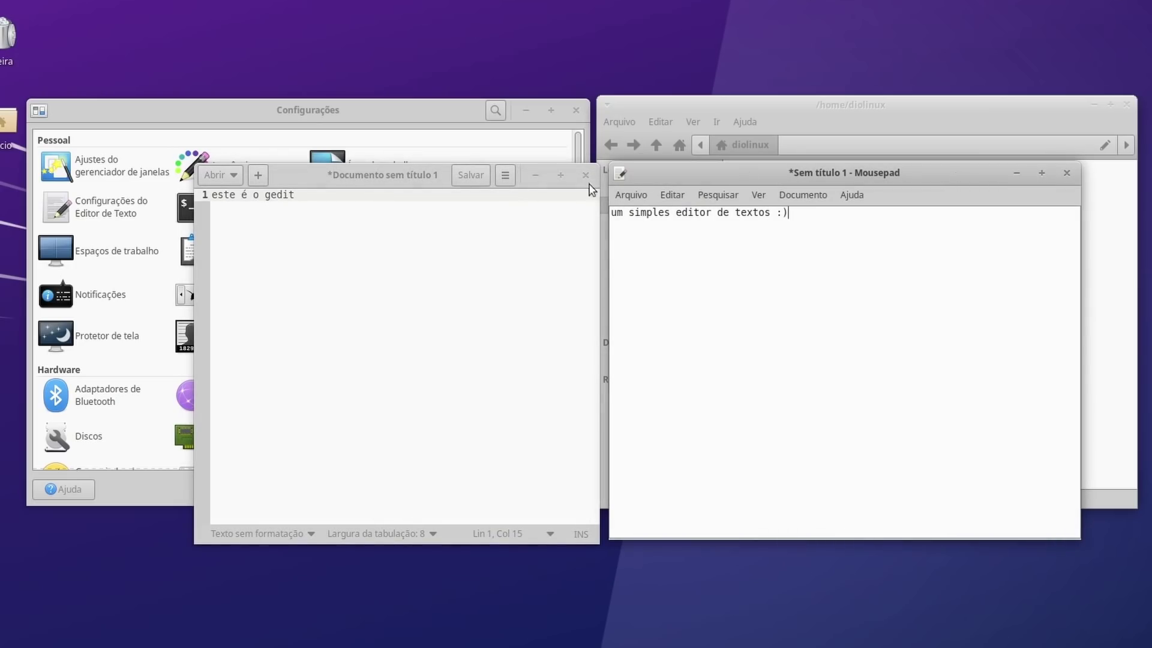
click(1073, 176)
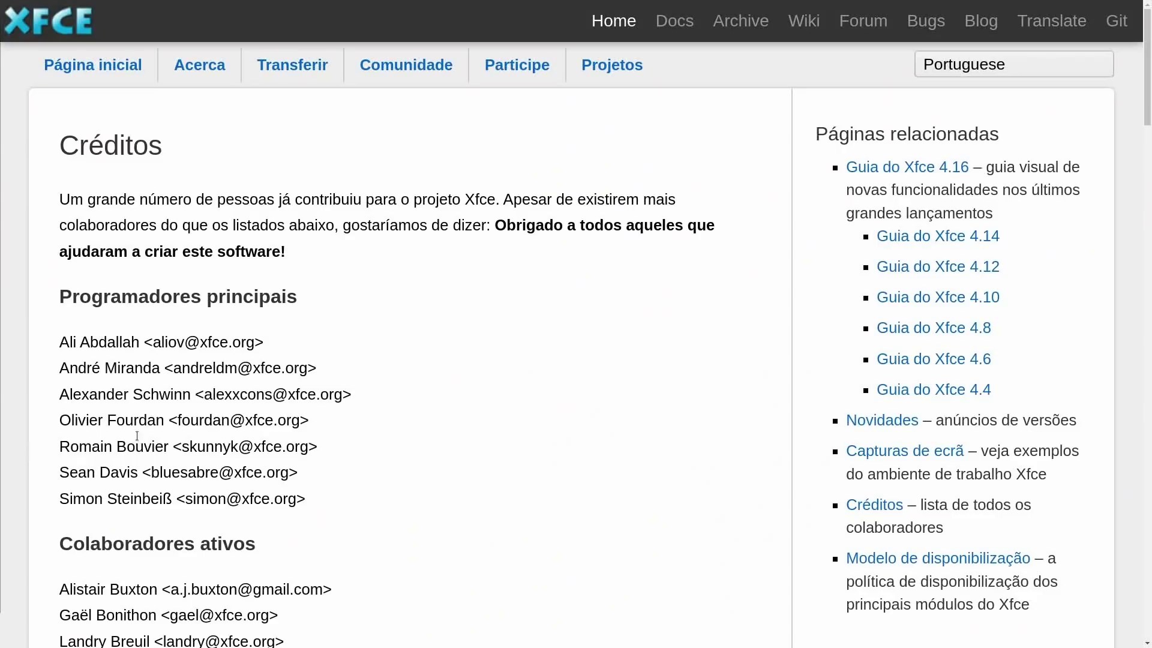
- Read the thank-you paragraph and the Programadores principais list on the Xfce Créditos page, highlighting the text line by line
drag(65, 212, 473, 248)
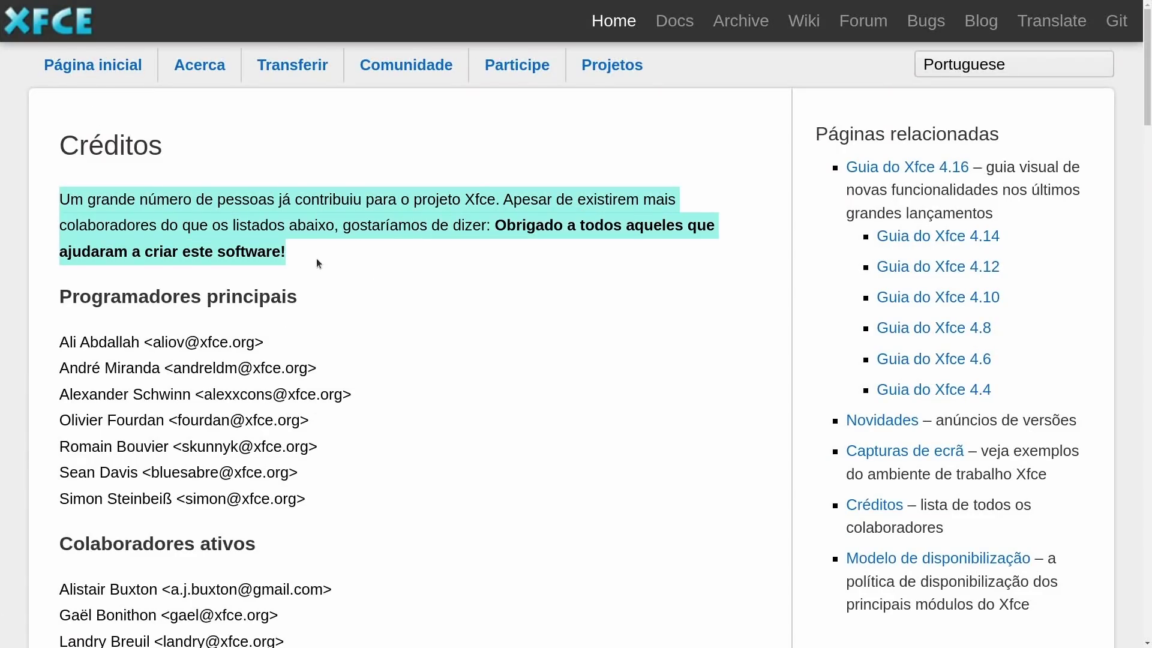
click(513, 247)
scroll(514, 247, down, 2)
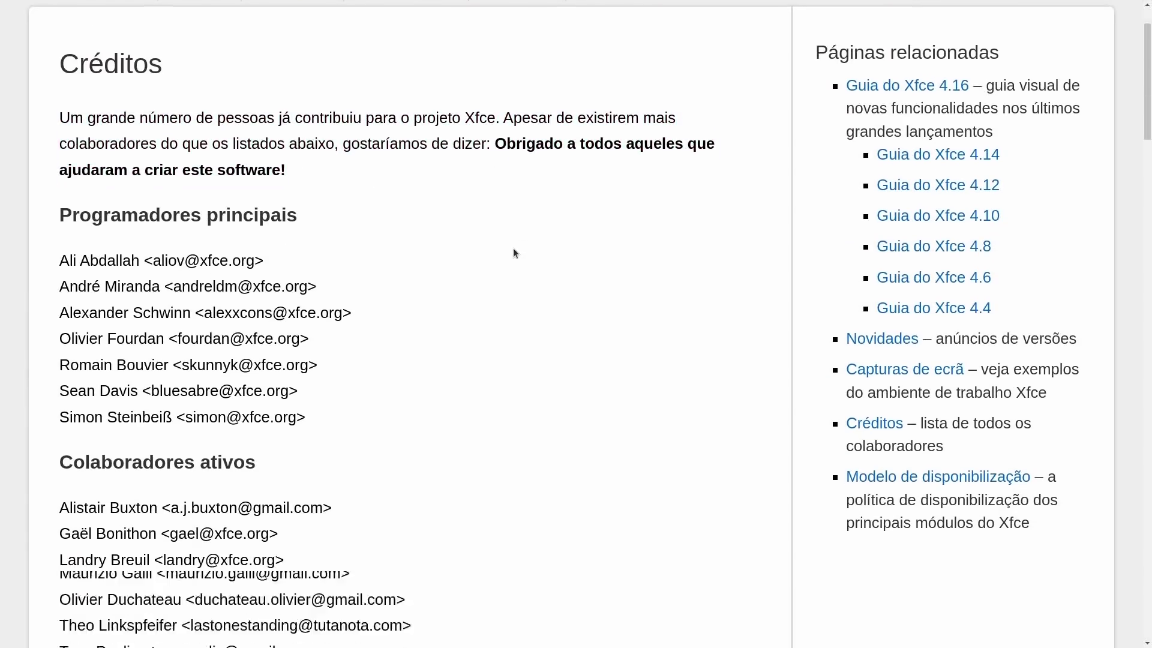
triple_click(92, 215)
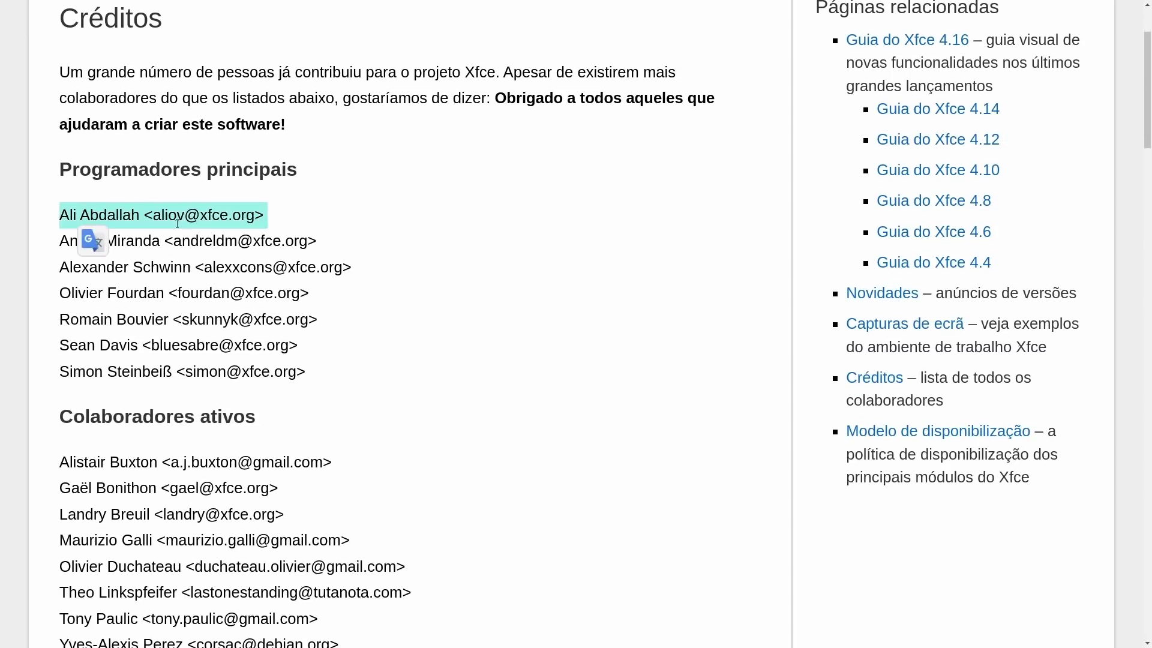
triple_click(193, 242)
triple_click(233, 267)
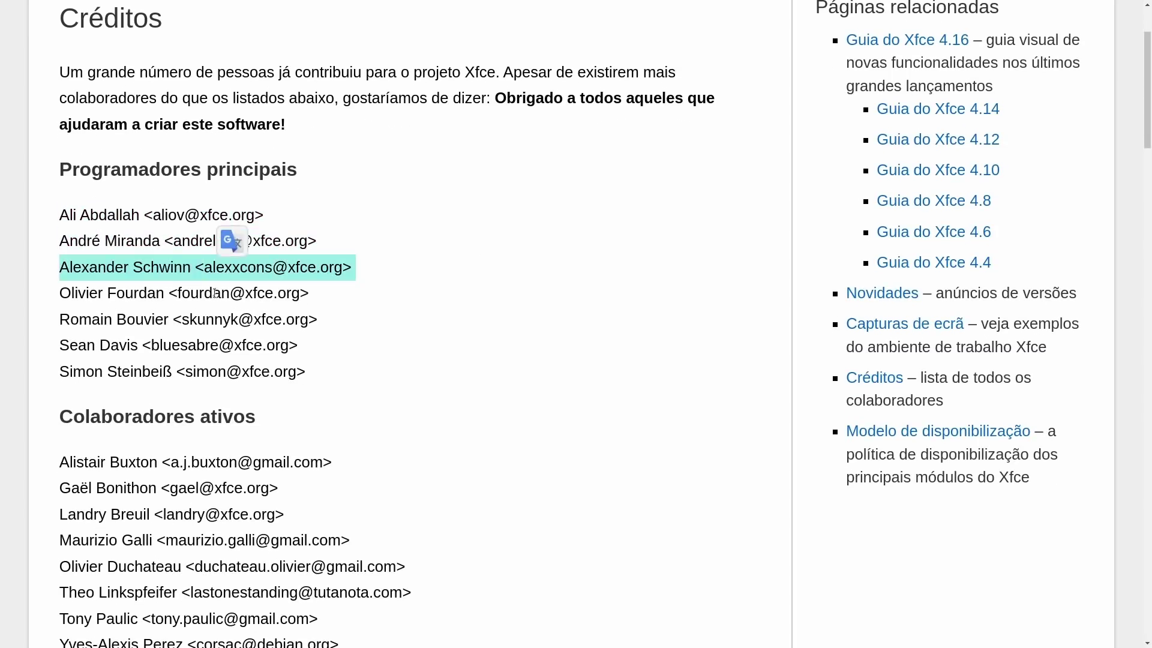
double_click(225, 293)
triple_click(192, 318)
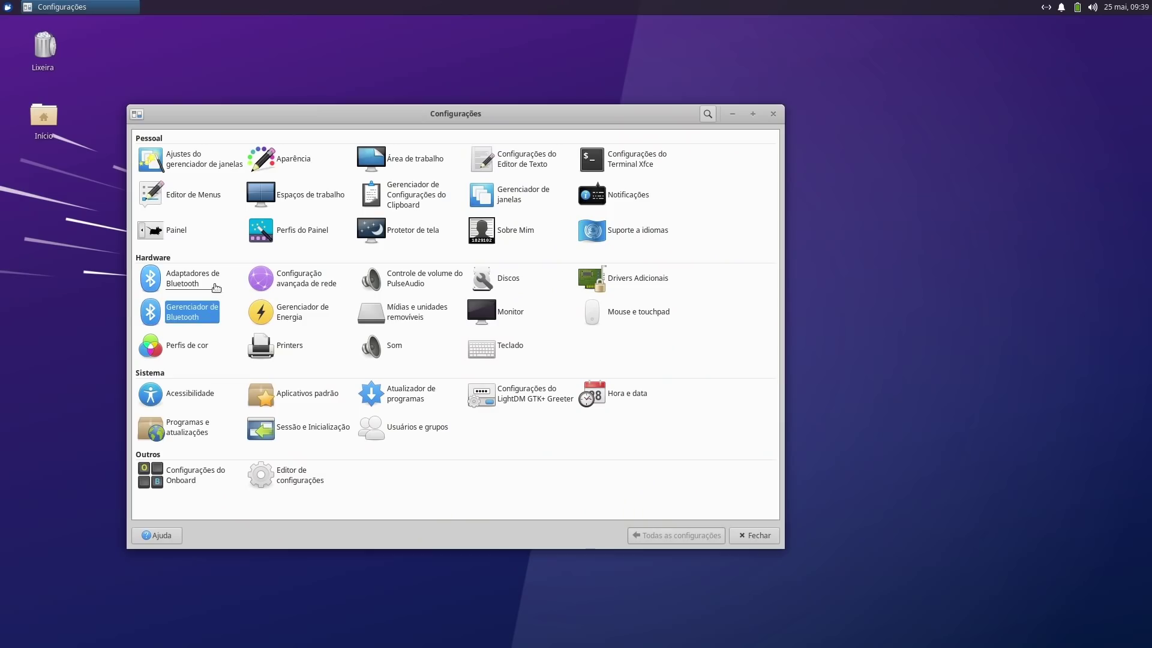
- View the Gerenciador de Bluetooth from Configurações and close its window
click(213, 312)
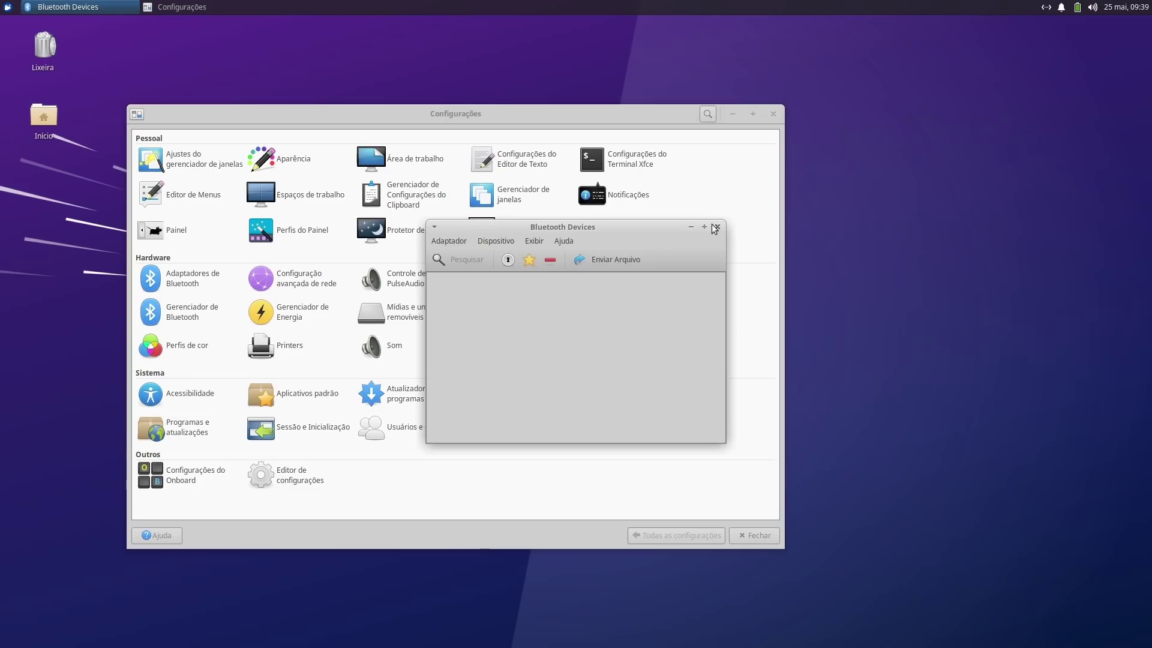
click(717, 227)
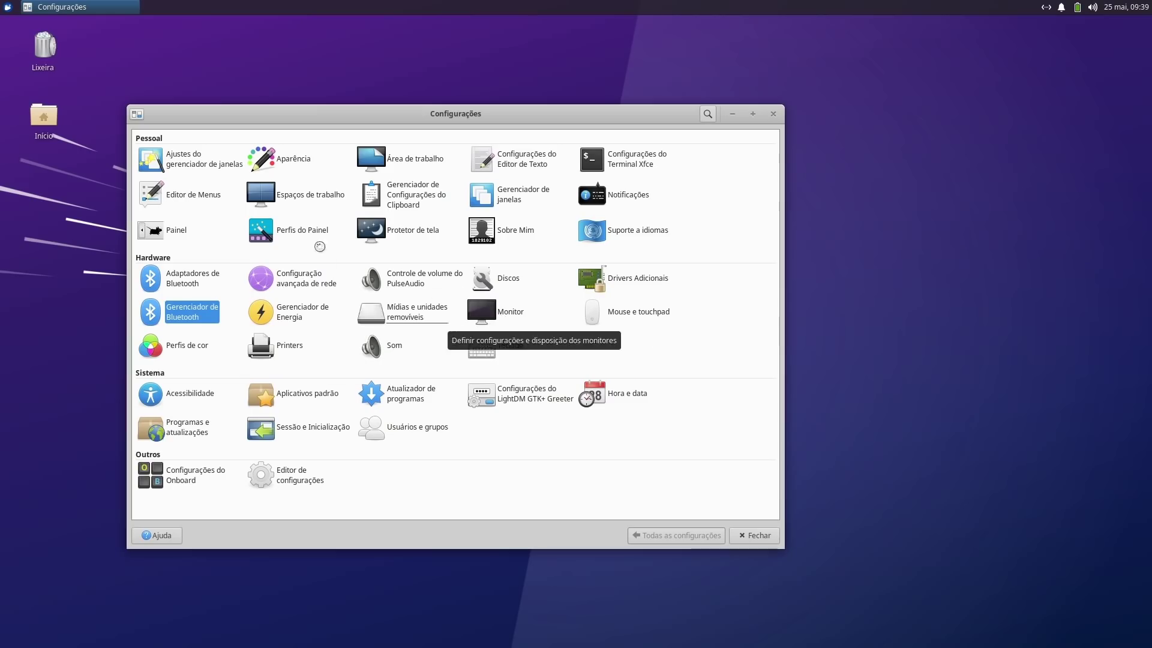
- Search the applications for "terminal" and open Emulador de terminal
click(10, 12)
text(terminal)
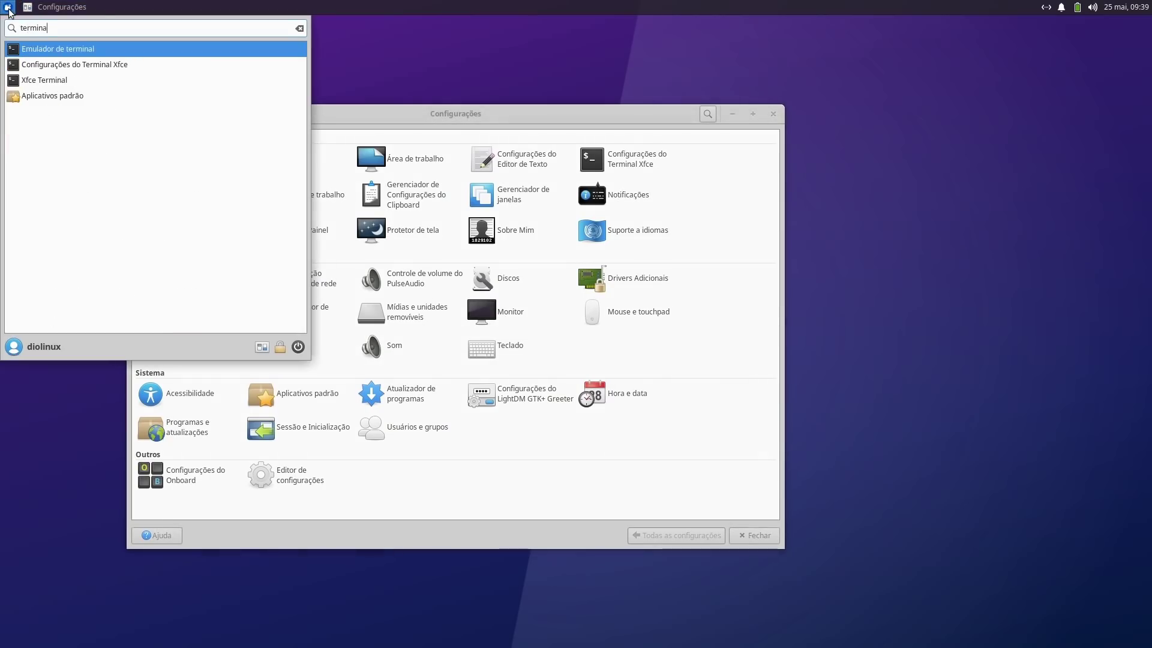
click(156, 53)
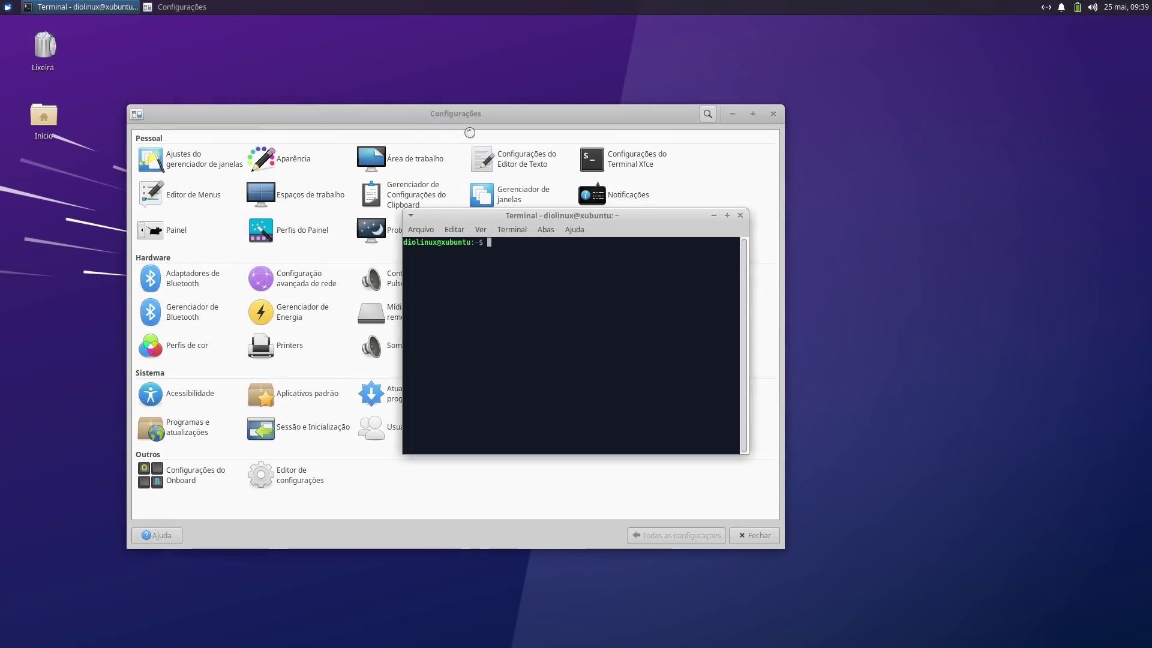
- Find and open Xfce Terminal as a second terminal window, and move it up and left of the first one
click(8, 8)
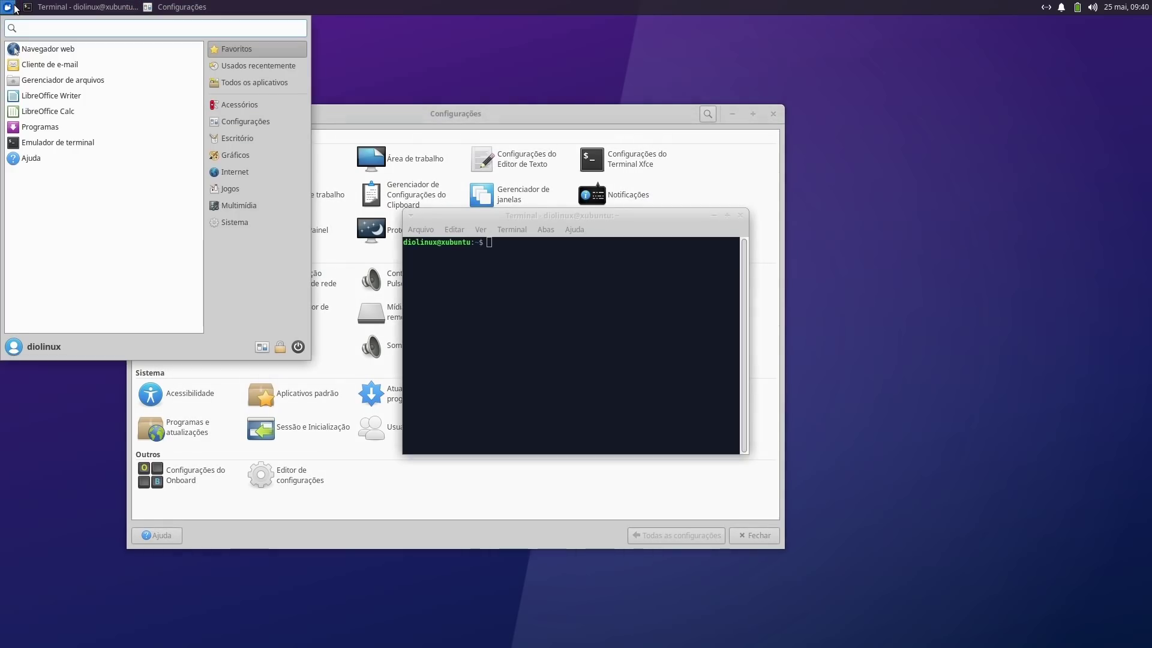
text(termi)
click(37, 80)
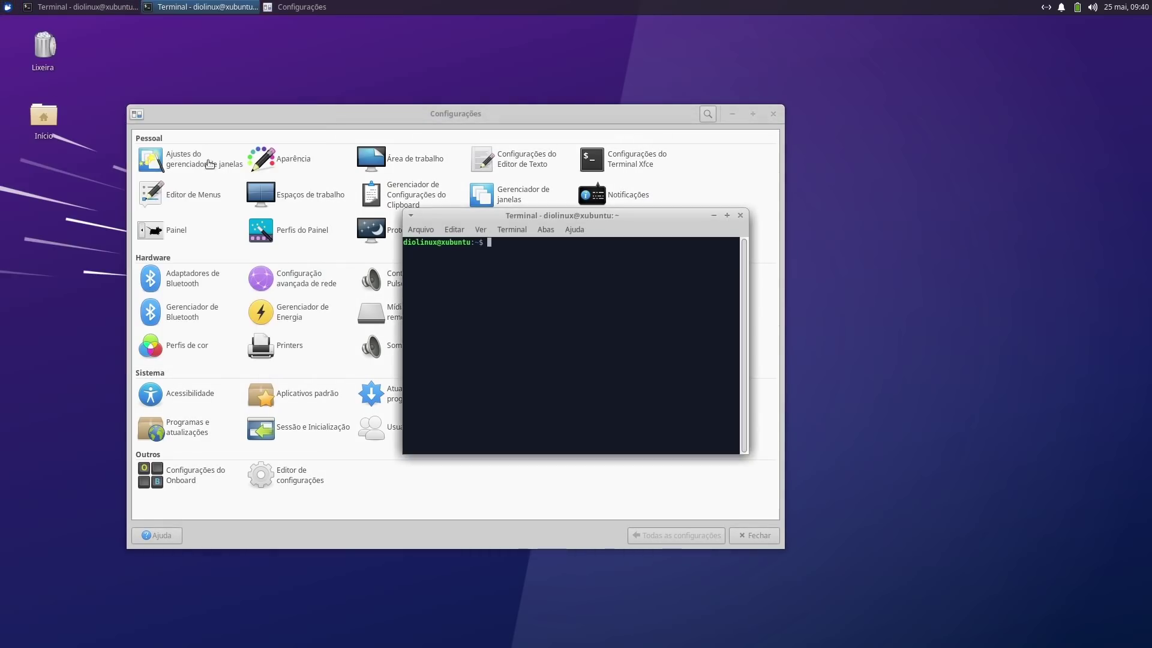
drag(642, 215, 365, 131)
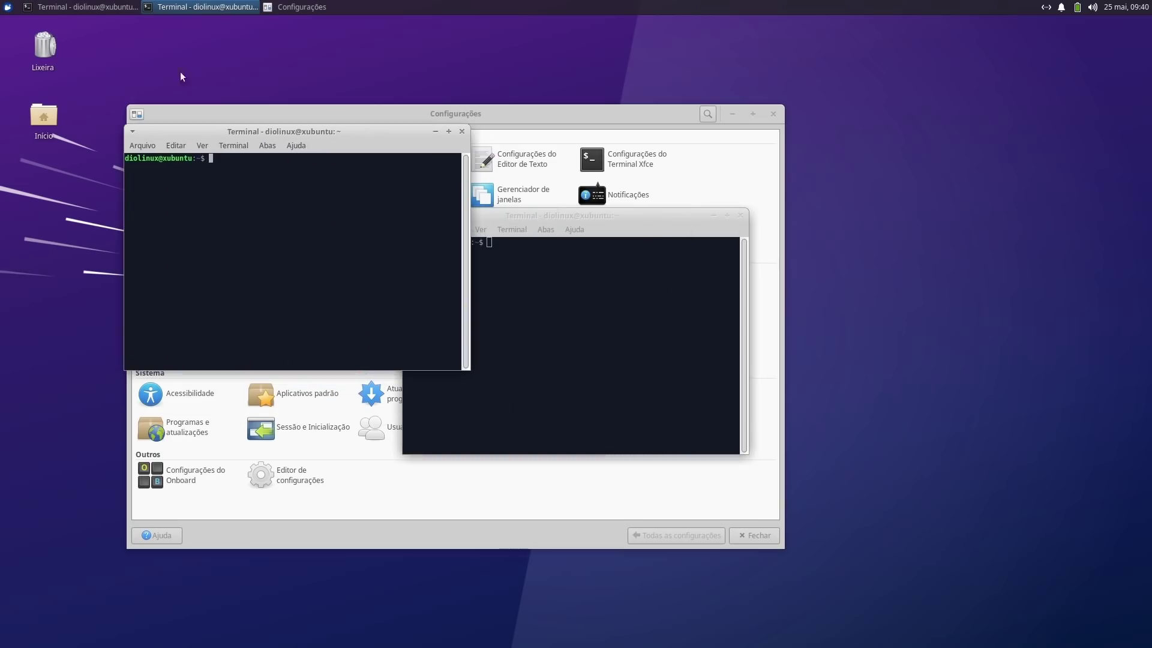
- Open Configurações do Terminal Xfce and the Preferências dialog of the upper terminal window to compare their options
click(9, 8)
text(ter)
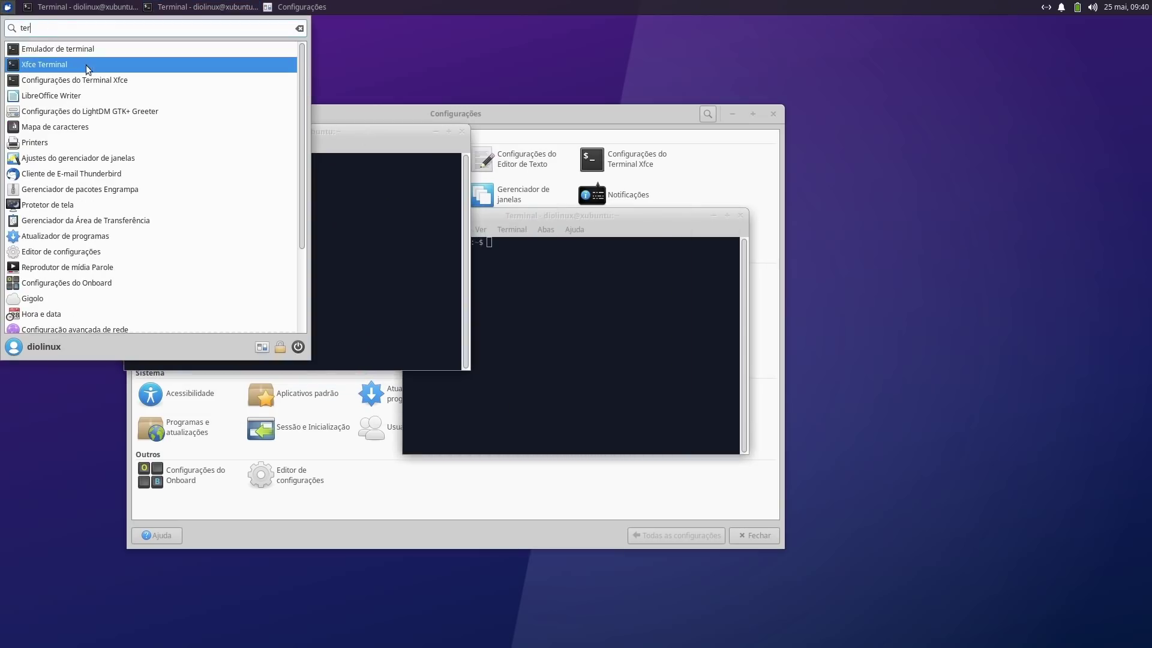
click(133, 79)
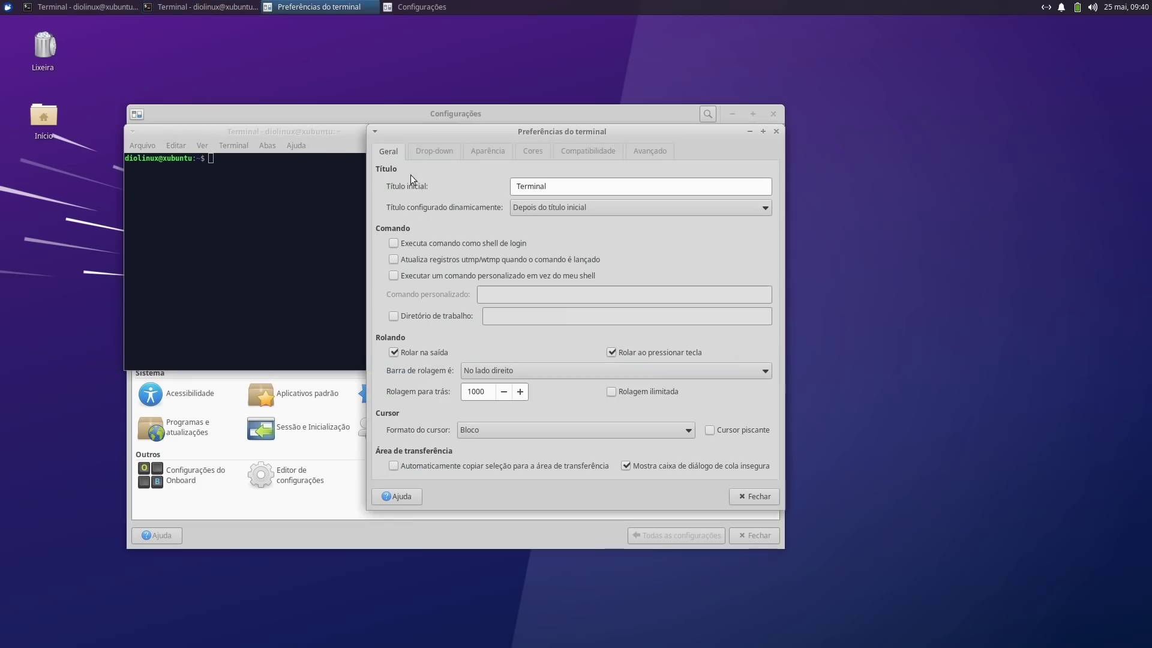
click(179, 145)
click(218, 250)
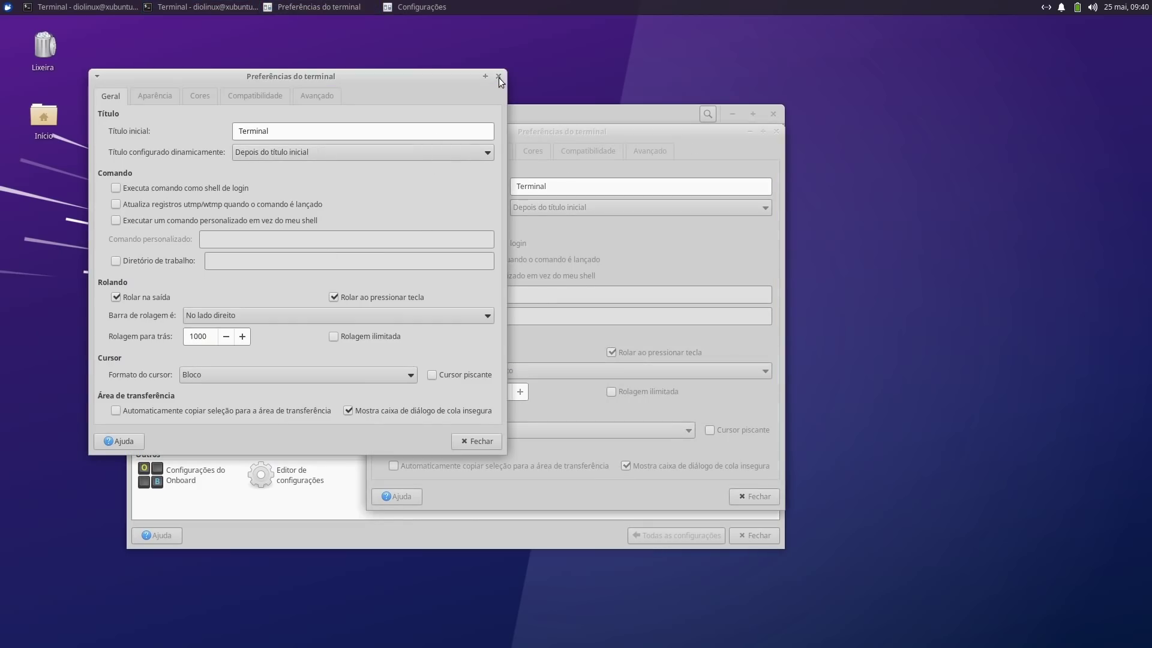
- Close both terminal preferences windows, the Configurações window and the two terminal windows to clear the desktop
click(498, 77)
click(773, 114)
click(777, 131)
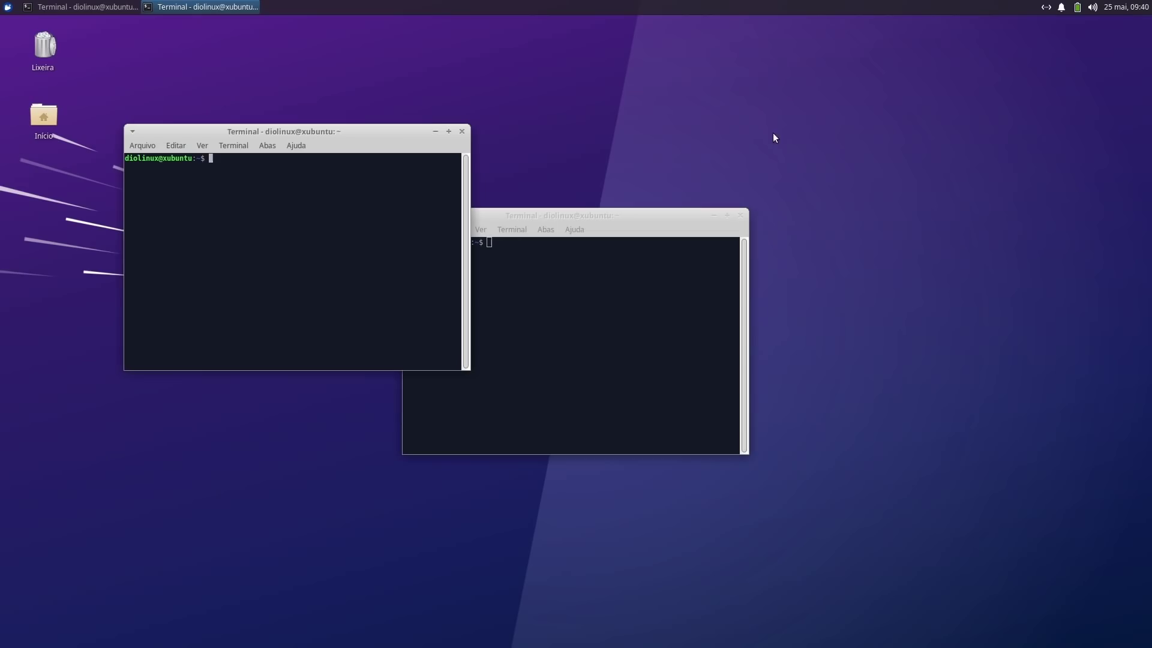
click(462, 132)
click(740, 214)
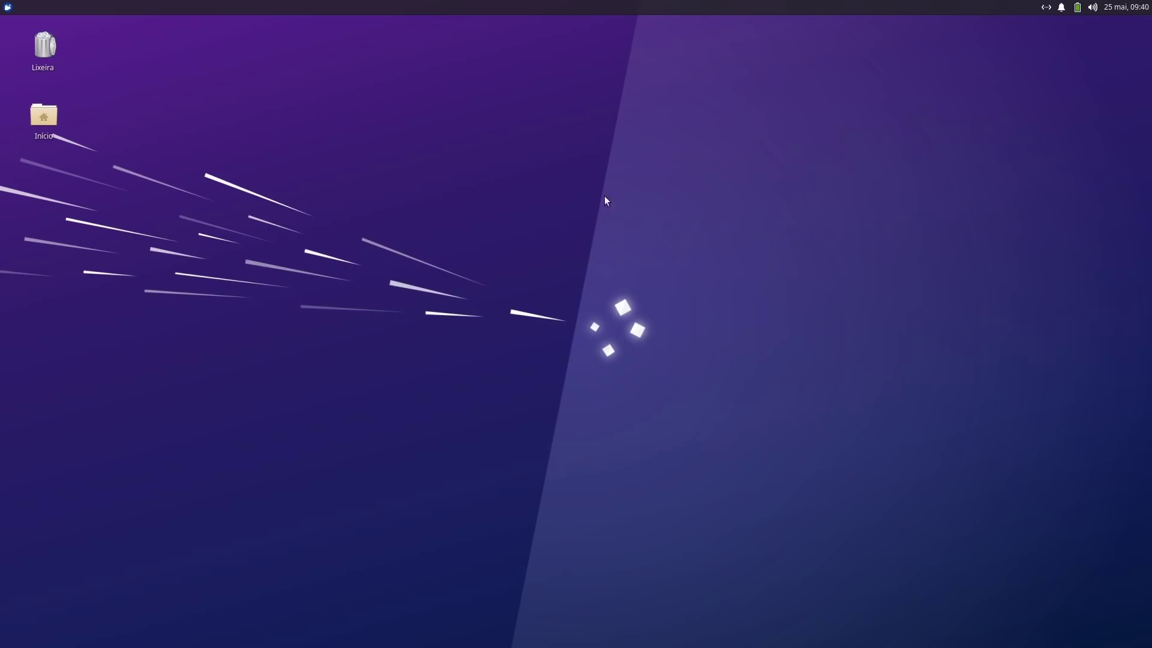
- Open Navegador web from the favourite applications
click(12, 12)
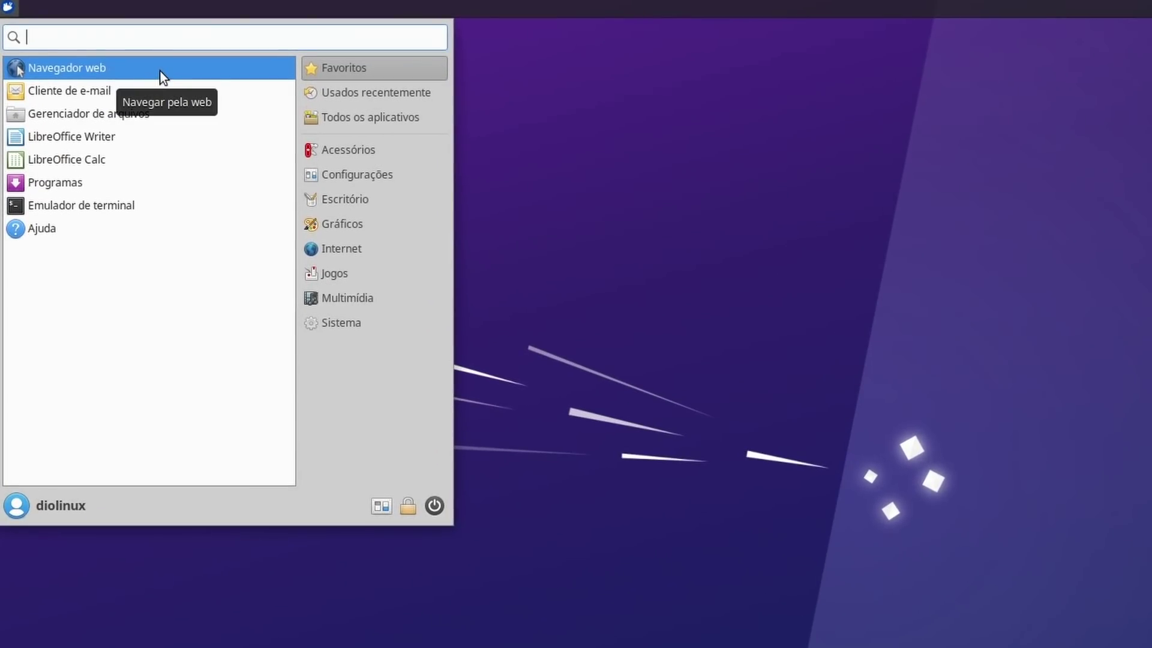
click(123, 69)
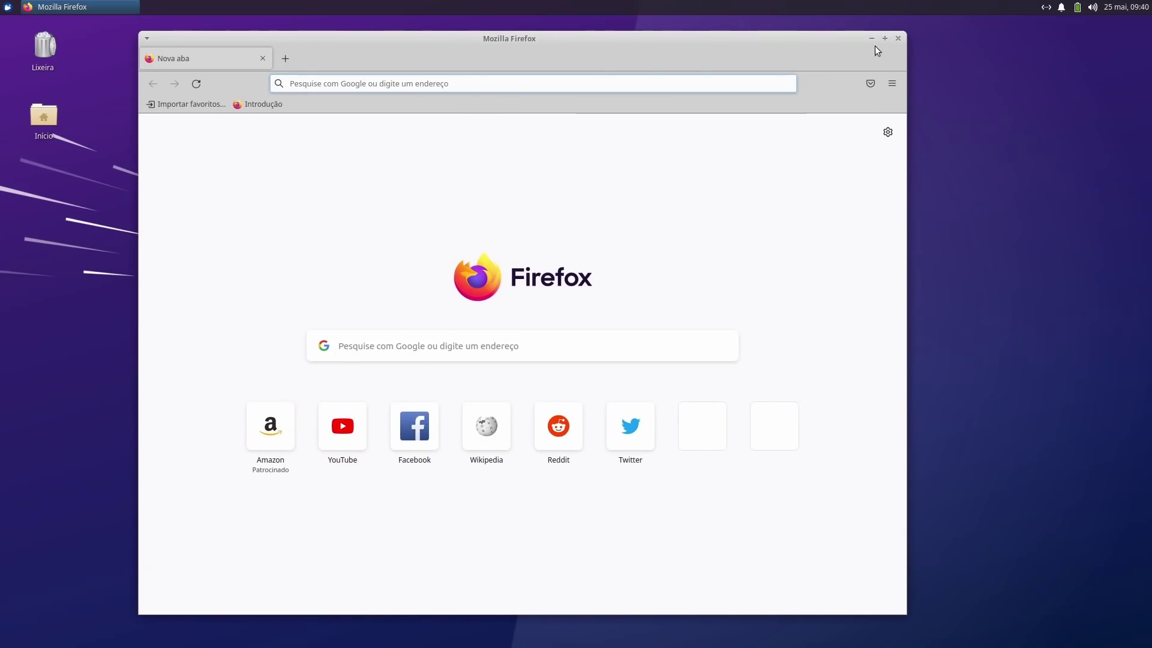
mouse_move(853, 45)
mouse_down()
mouse_move(864, 30)
mouse_move(852, 37)
mouse_up()
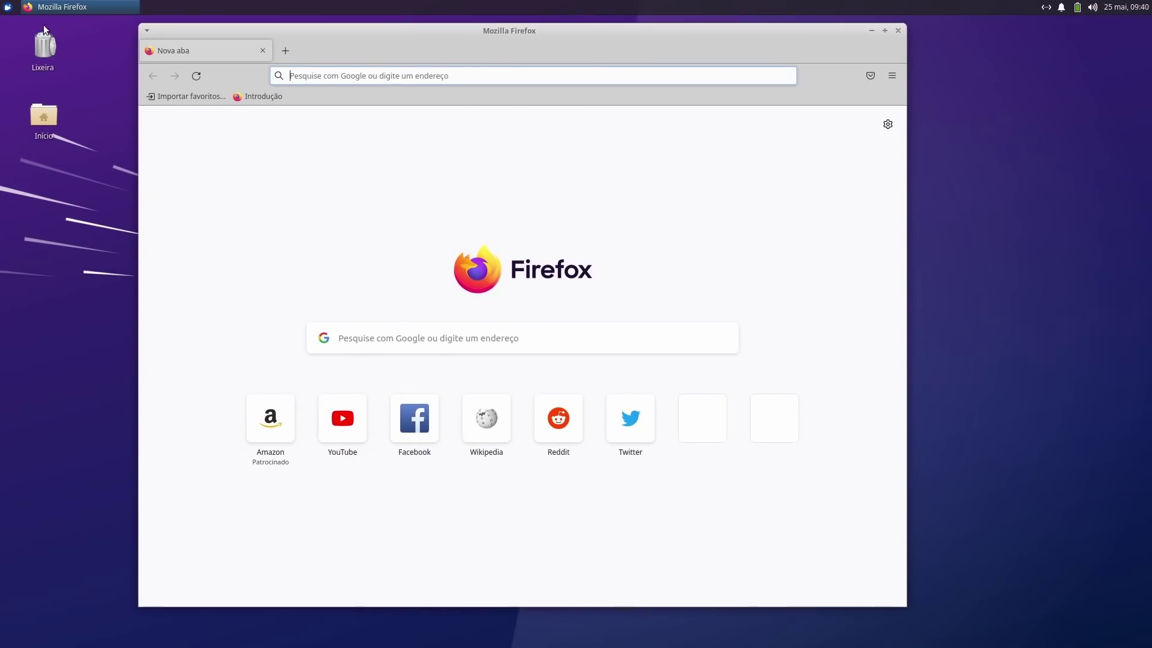
click(7, 8)
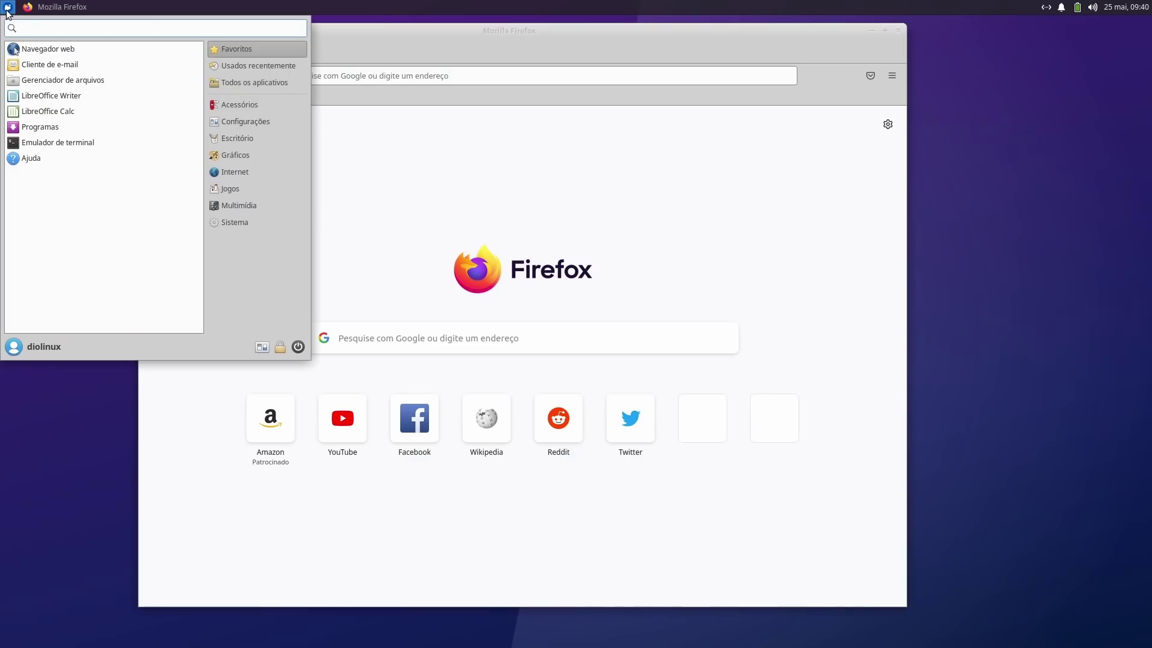
click(7, 8)
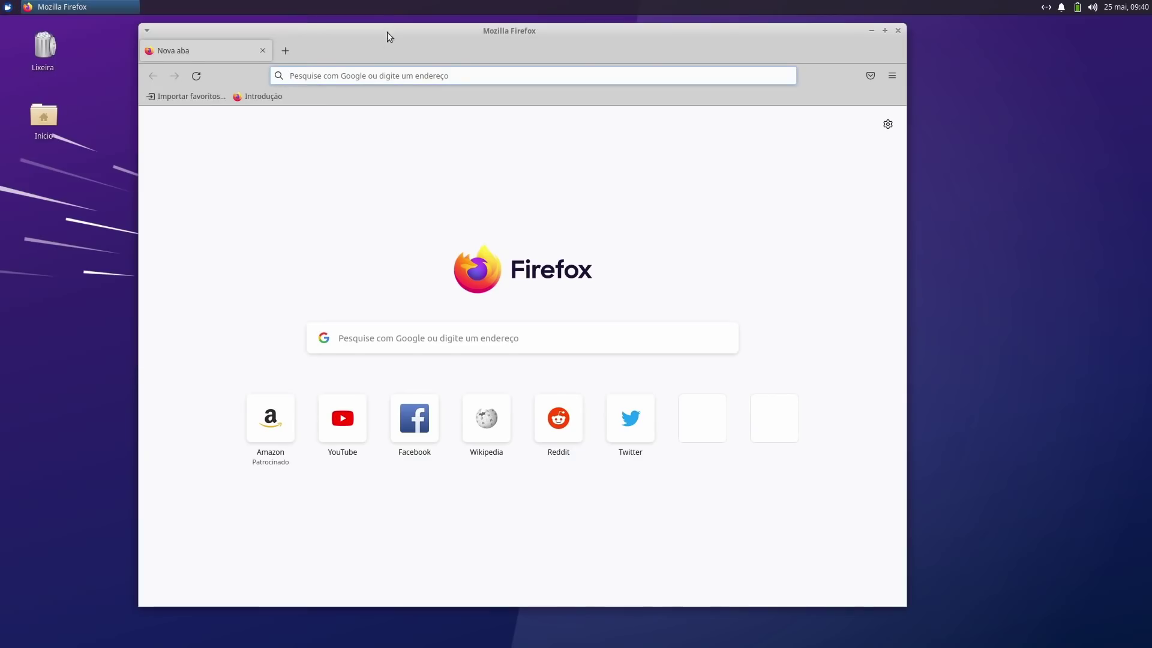
drag(387, 30, 378, 50)
- Open Programas and show its installed applications and its available updates
click(7, 8)
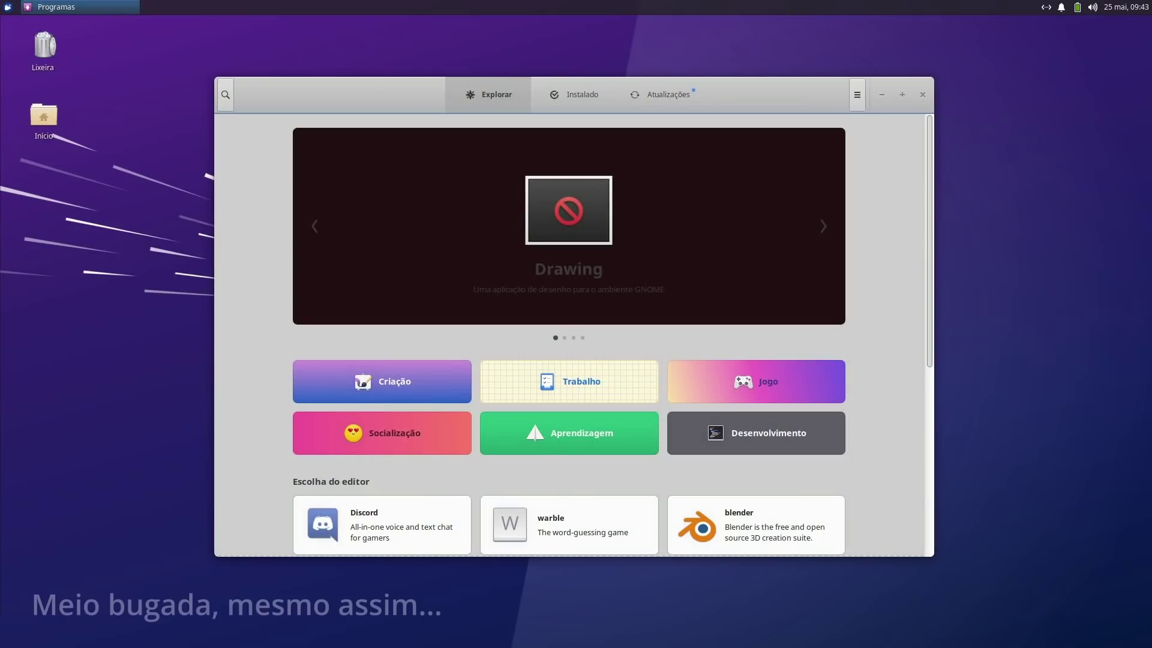
click(552, 102)
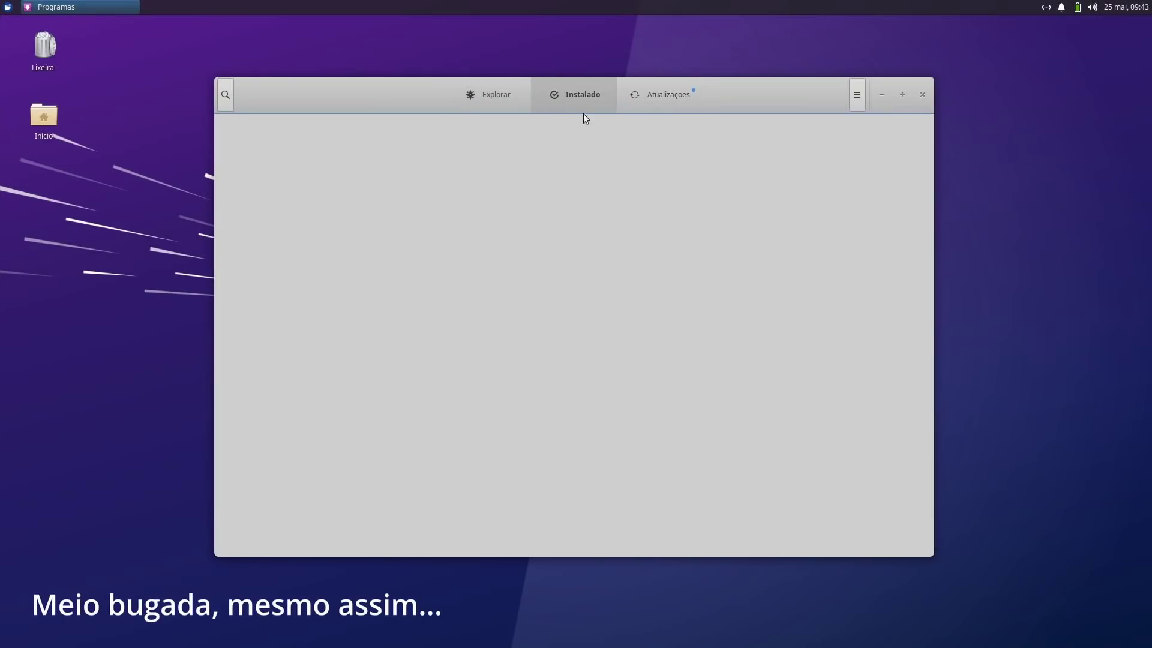
click(652, 96)
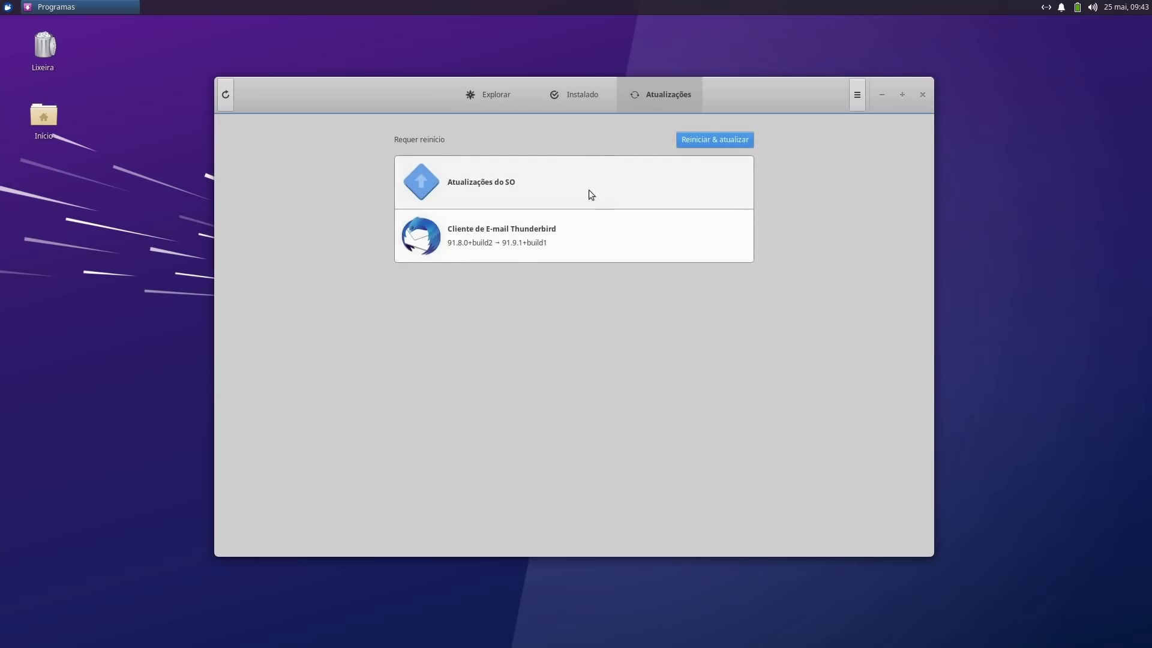
- Review the details of the Thunderbird update and the package list under Atualizações do SO, closing each details window
click(588, 233)
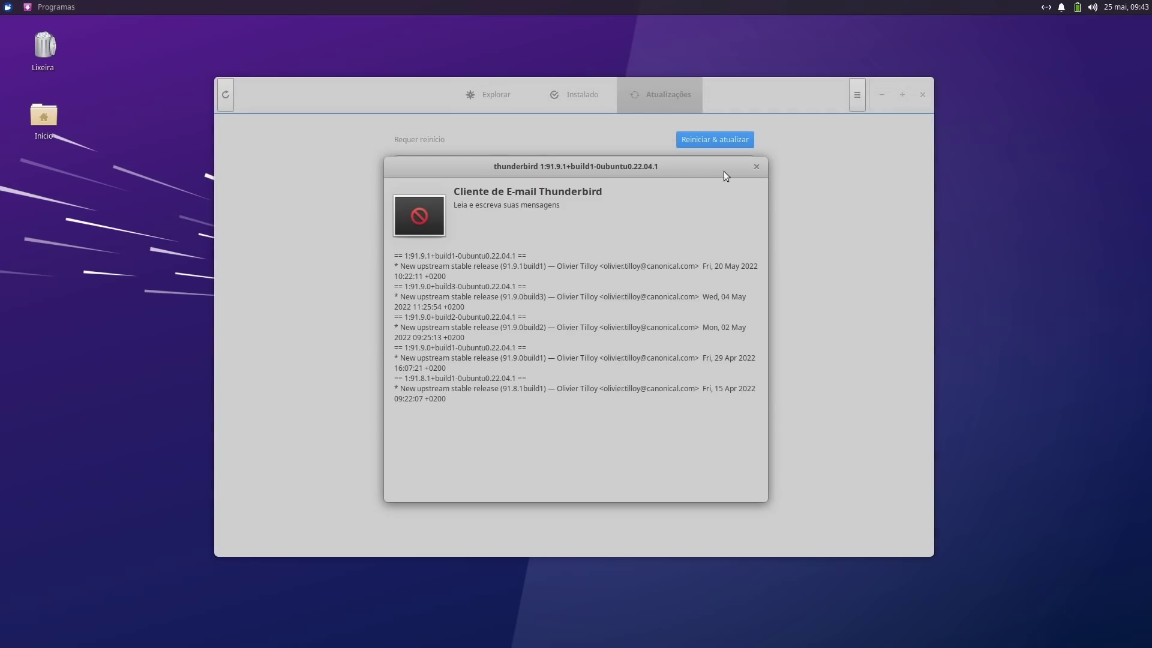
click(752, 168)
click(564, 174)
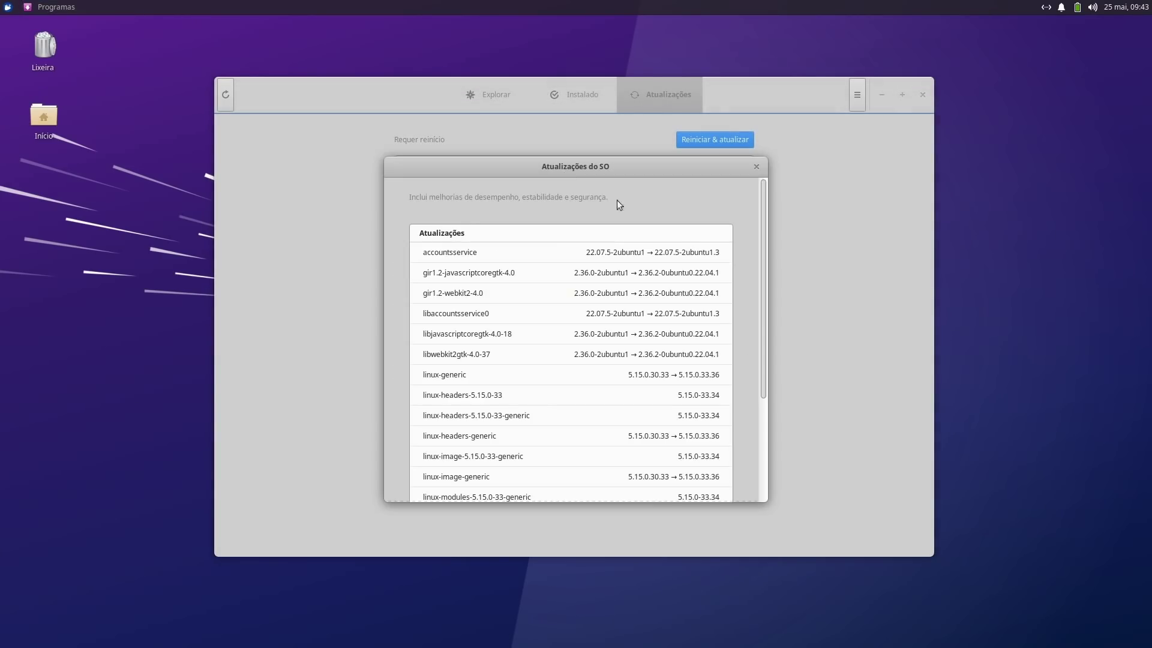
scroll(631, 354, down, 5)
scroll(638, 285, up, 5)
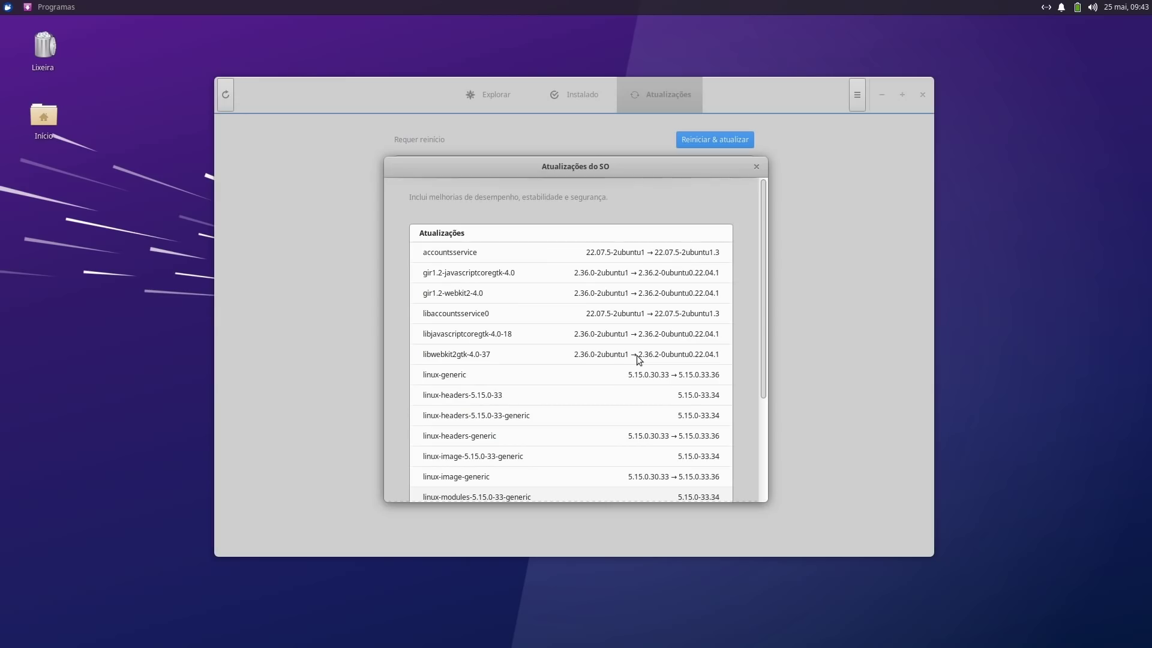
click(756, 166)
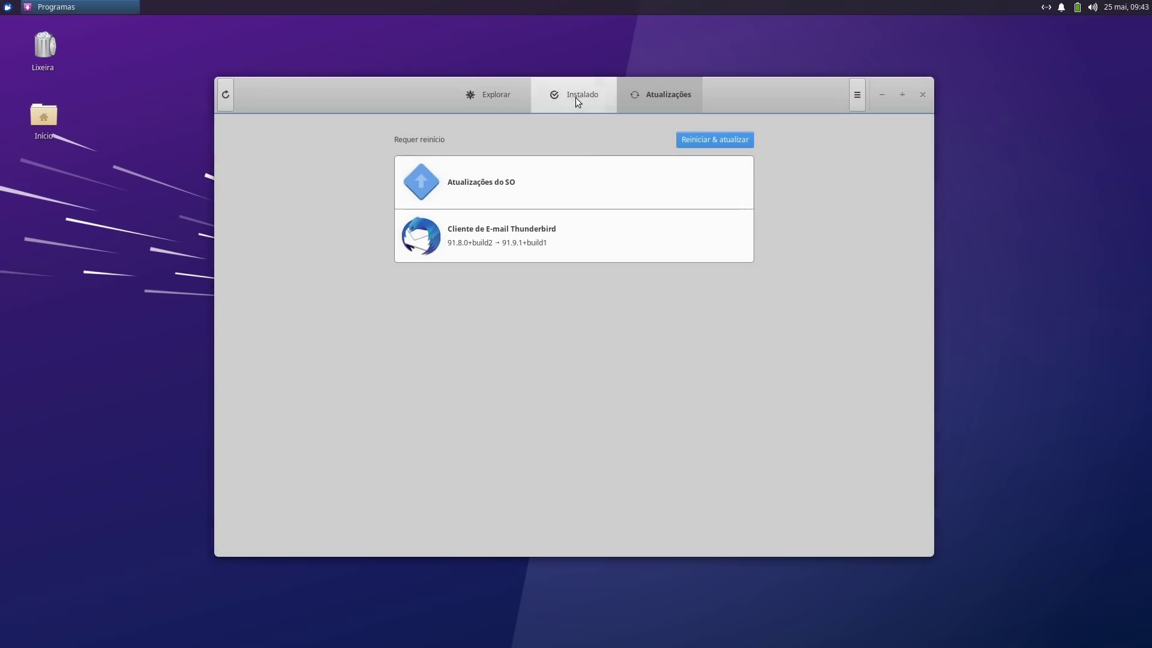
- Return to the Explorar page of Programas and look over the Discord application page
click(574, 97)
click(471, 97)
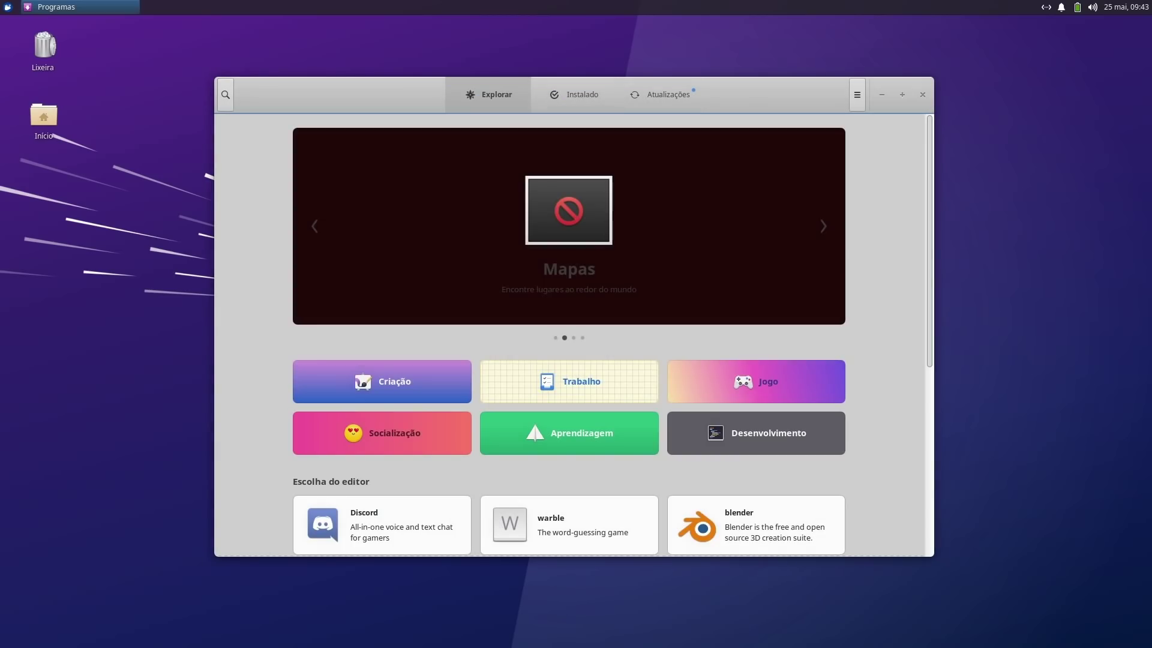
click(382, 525)
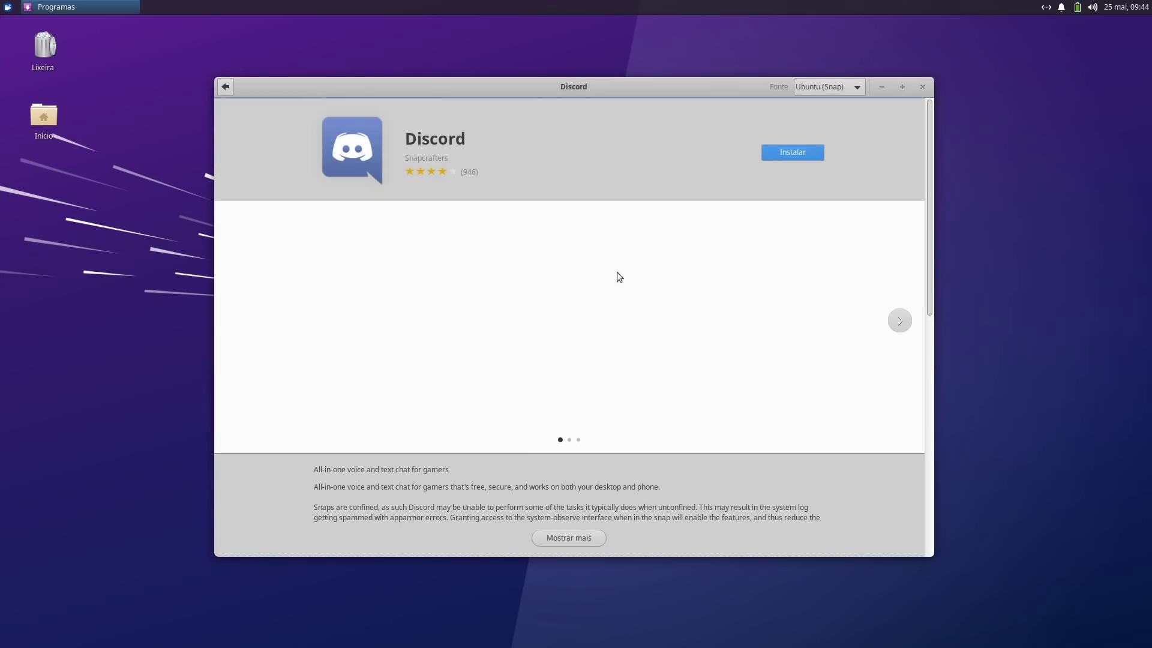
scroll(545, 272, down, 2)
scroll(538, 264, up, 2)
click(226, 87)
click(858, 96)
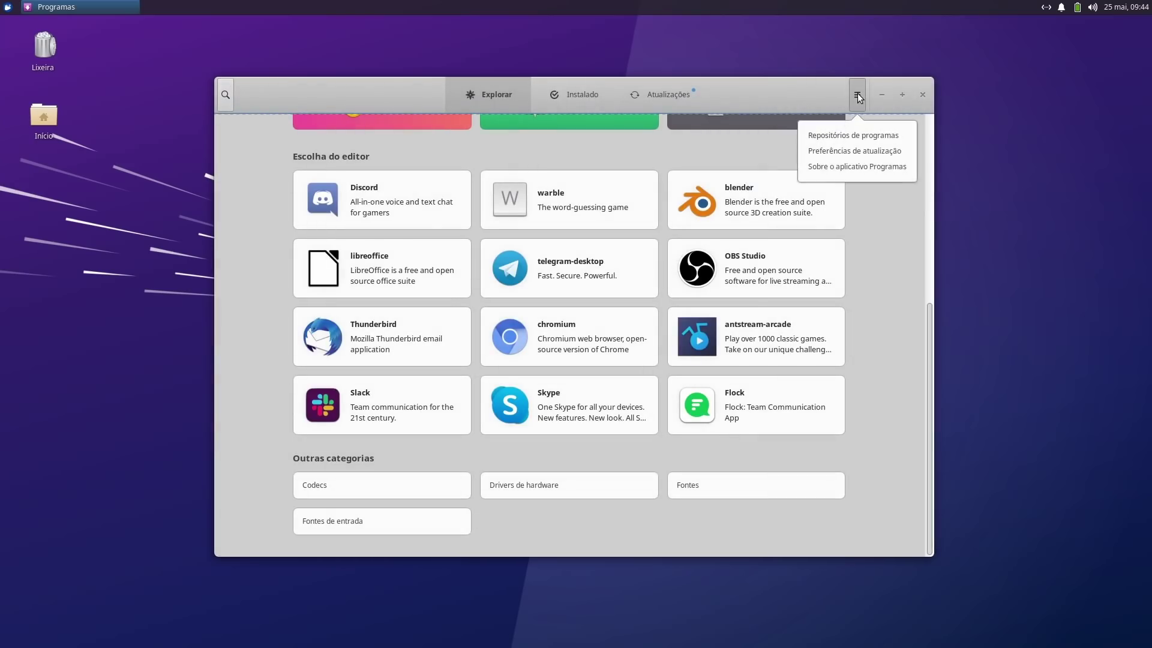
click(857, 96)
click(226, 93)
click(227, 93)
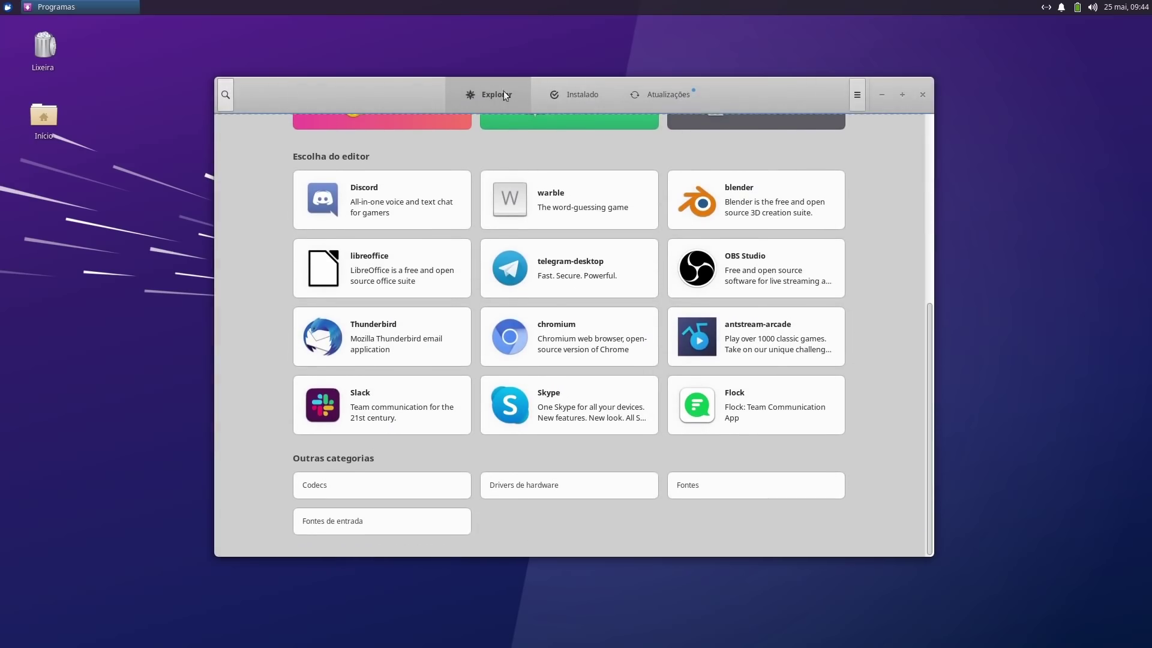
- View the software repositories and Preferências de atualização from Programas, and close all of these windows
click(853, 101)
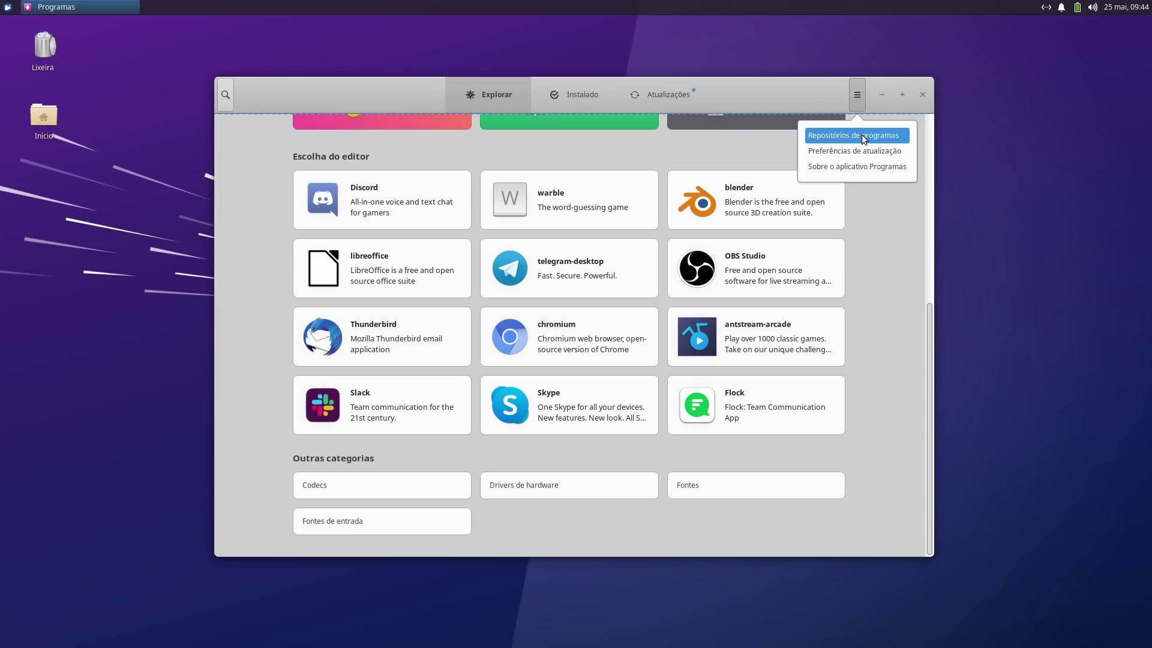
click(790, 161)
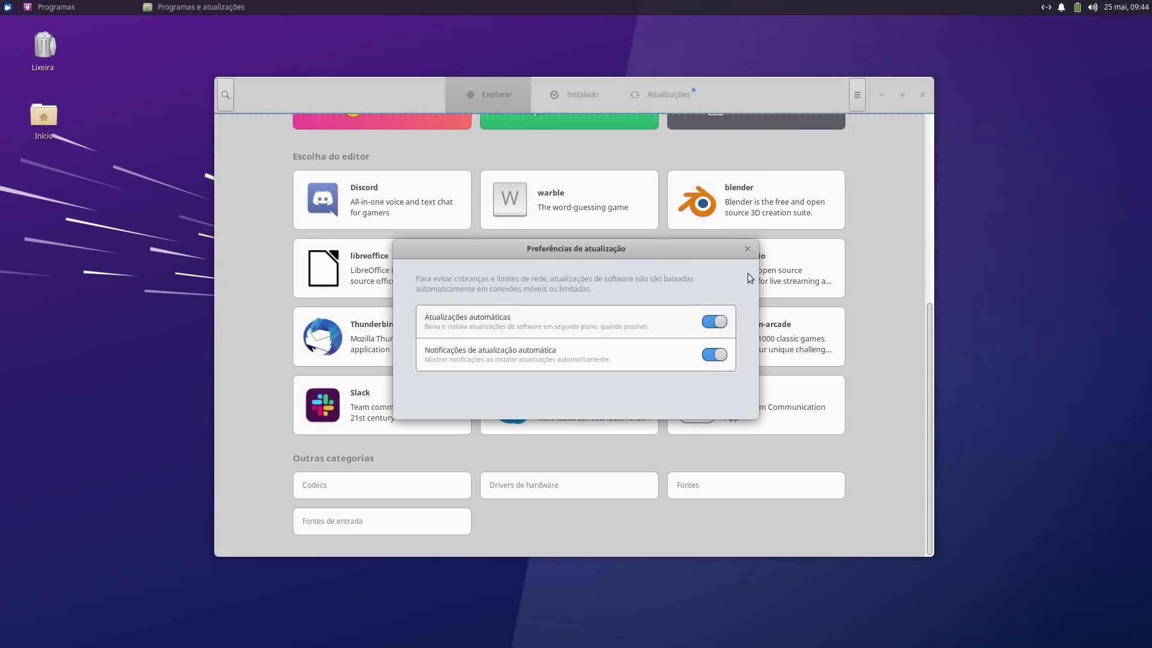
click(749, 250)
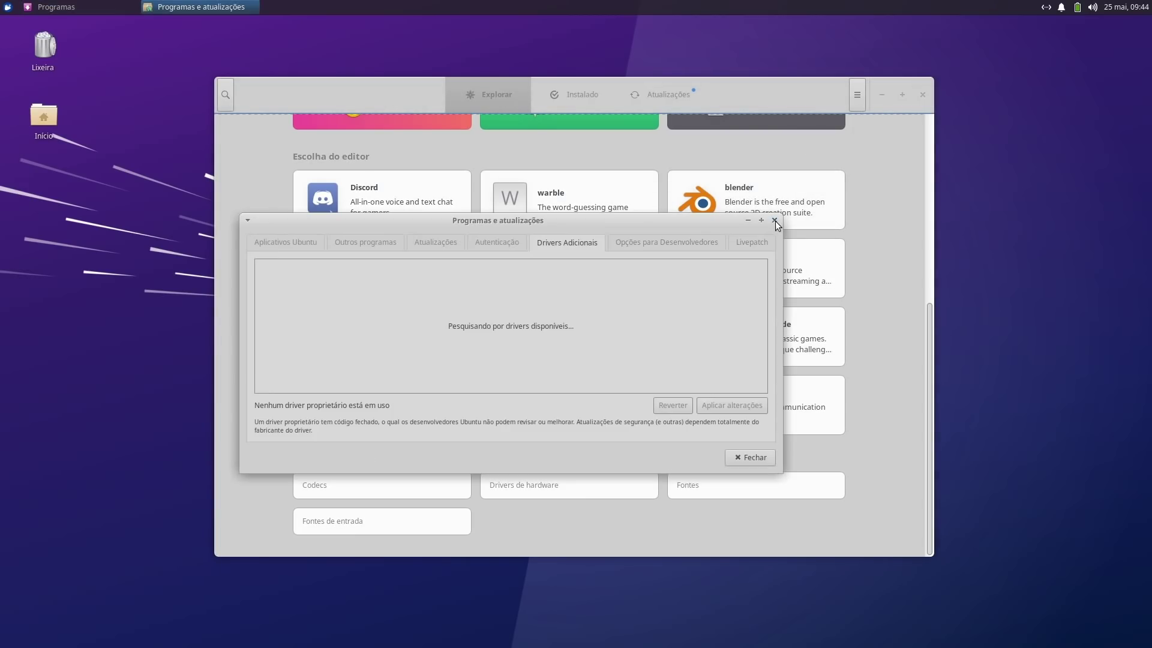
click(775, 221)
click(701, 223)
click(919, 93)
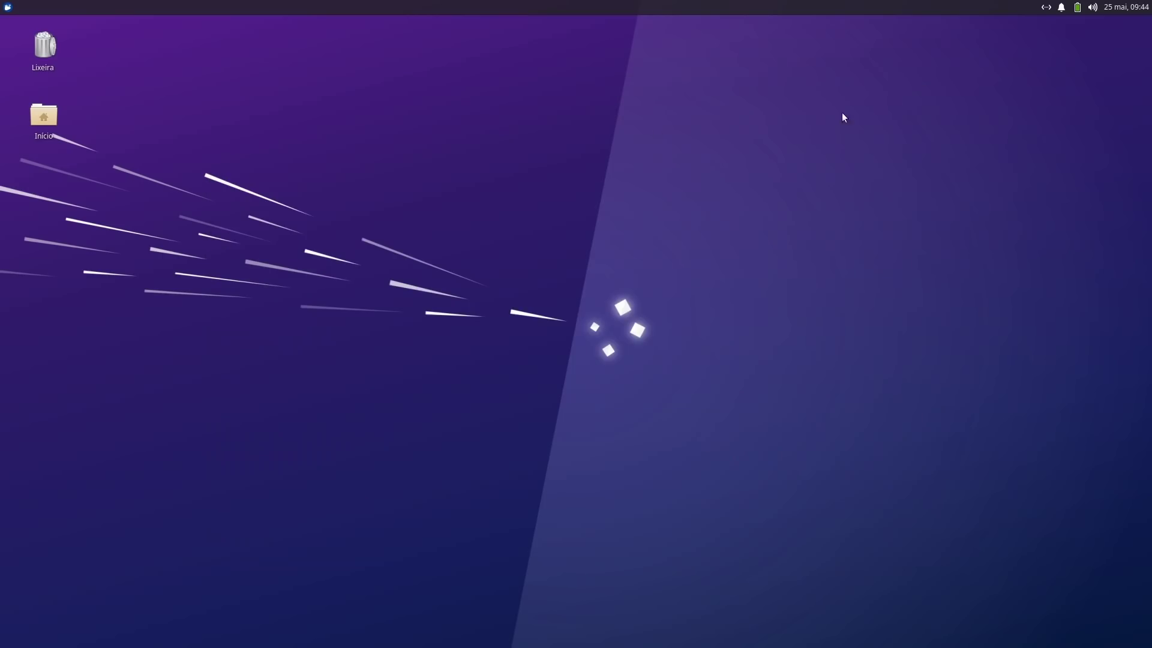
- Browse the bundled applications in the Configurações, Escritório, Gráficos, Internet, Jogos and Multimídia categories
click(9, 9)
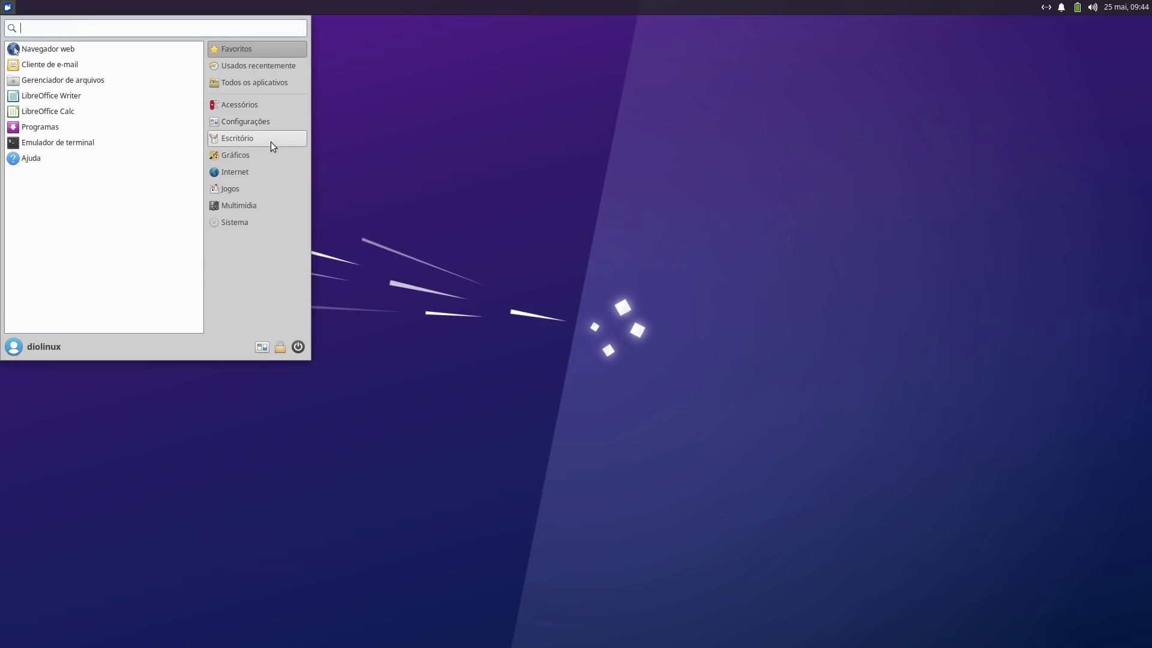
click(258, 159)
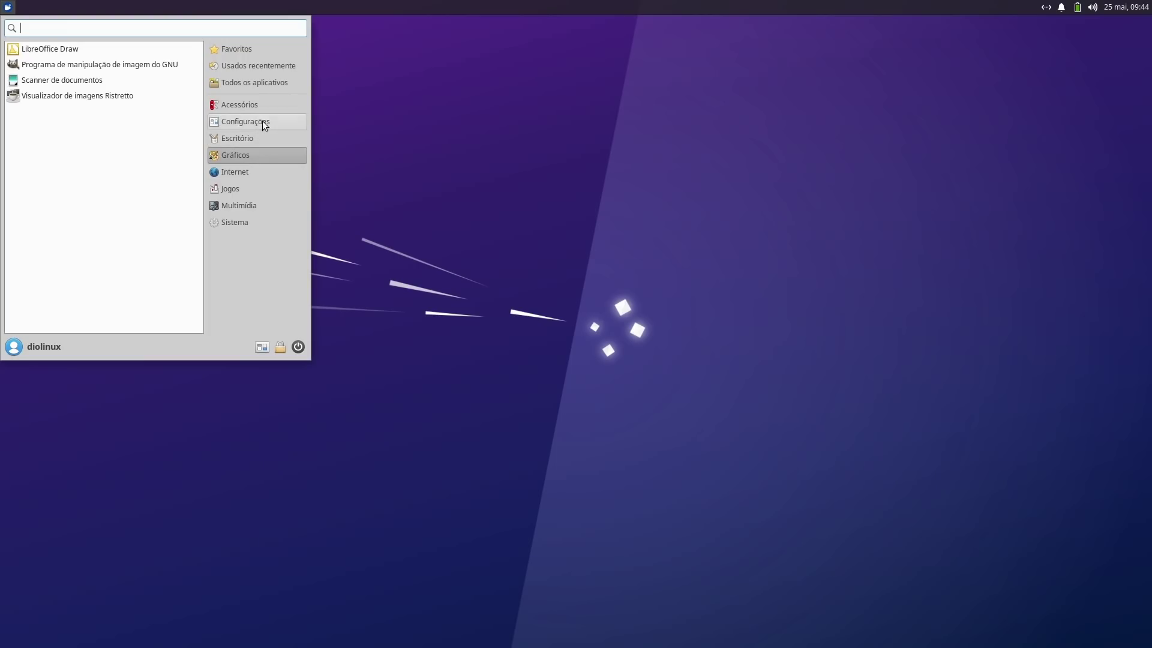
click(258, 122)
click(261, 138)
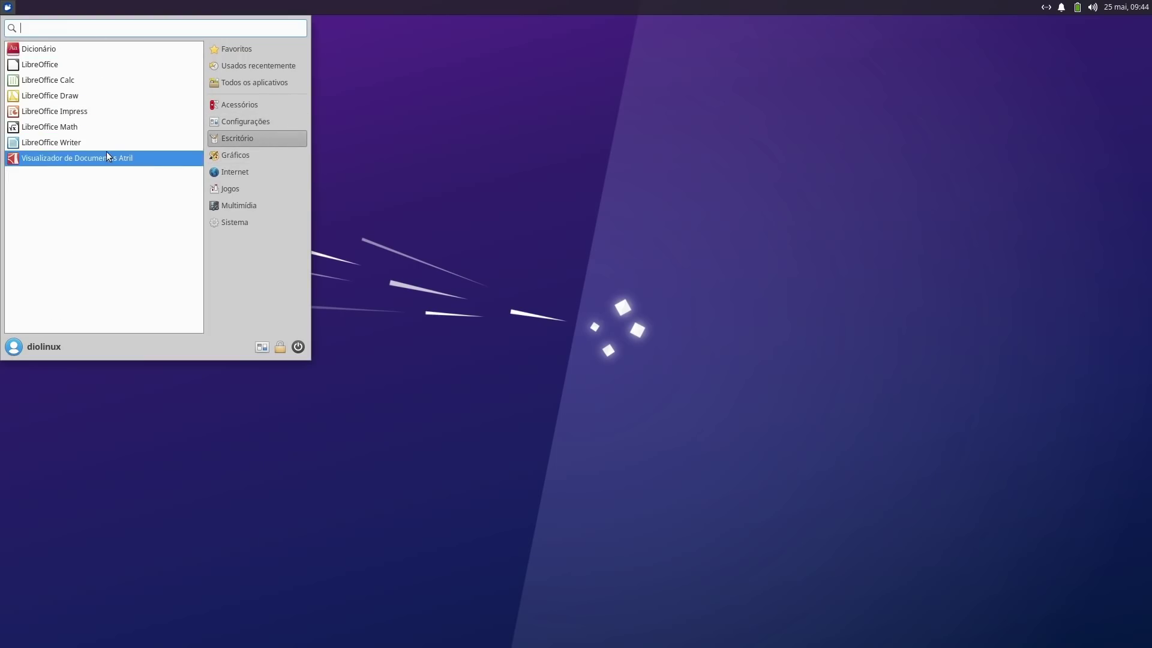
click(240, 154)
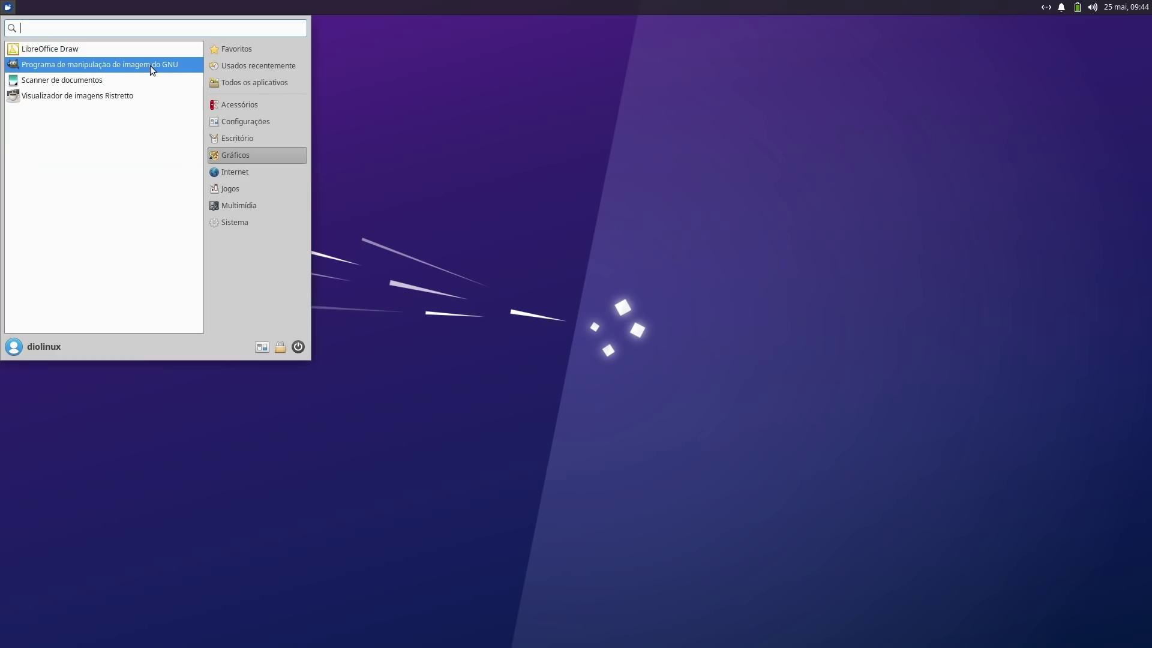
click(261, 171)
click(254, 190)
click(254, 206)
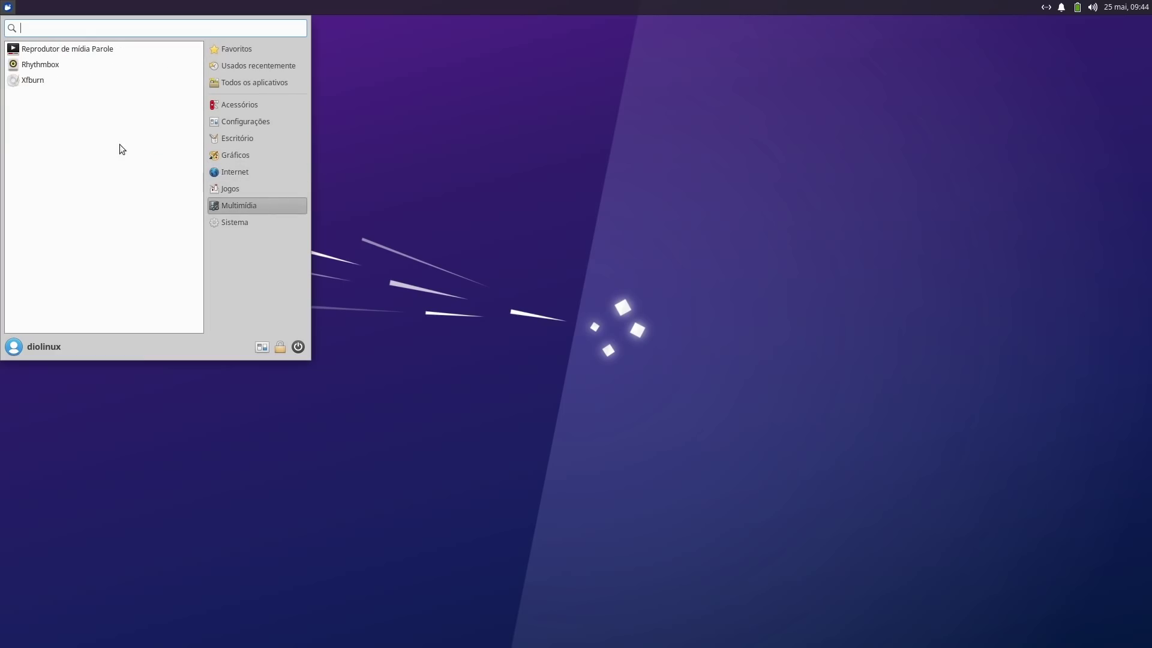
- Open Xfburn from the Multimídia applications and reposition its window on the desktop
click(63, 80)
click(602, 383)
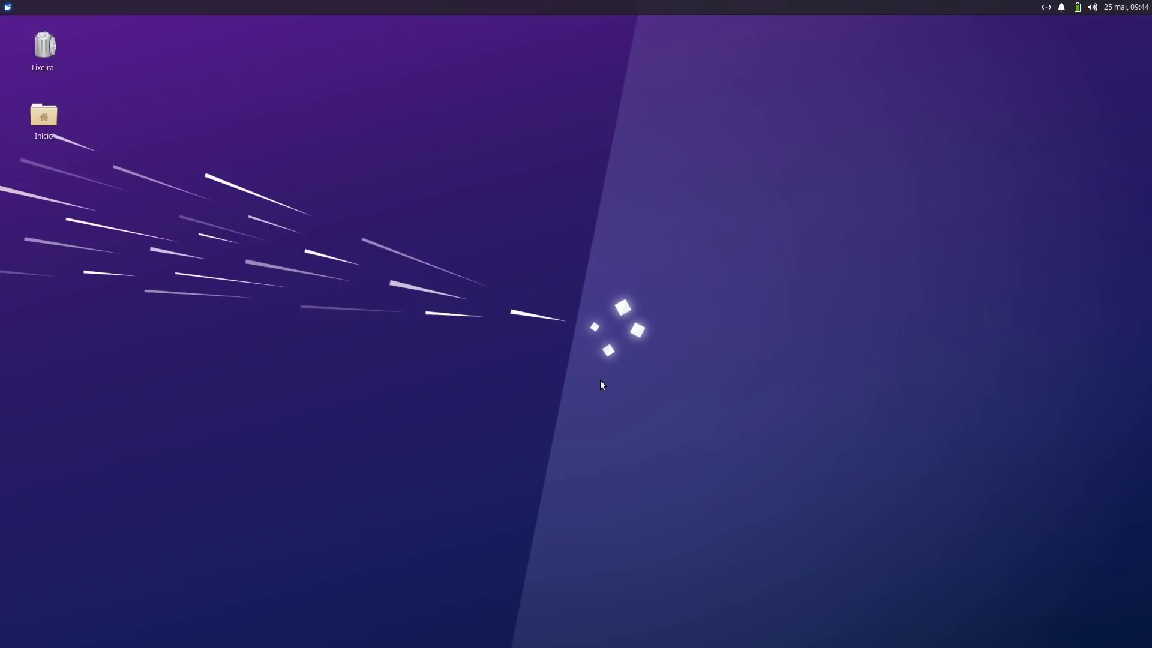
drag(340, 26, 582, 66)
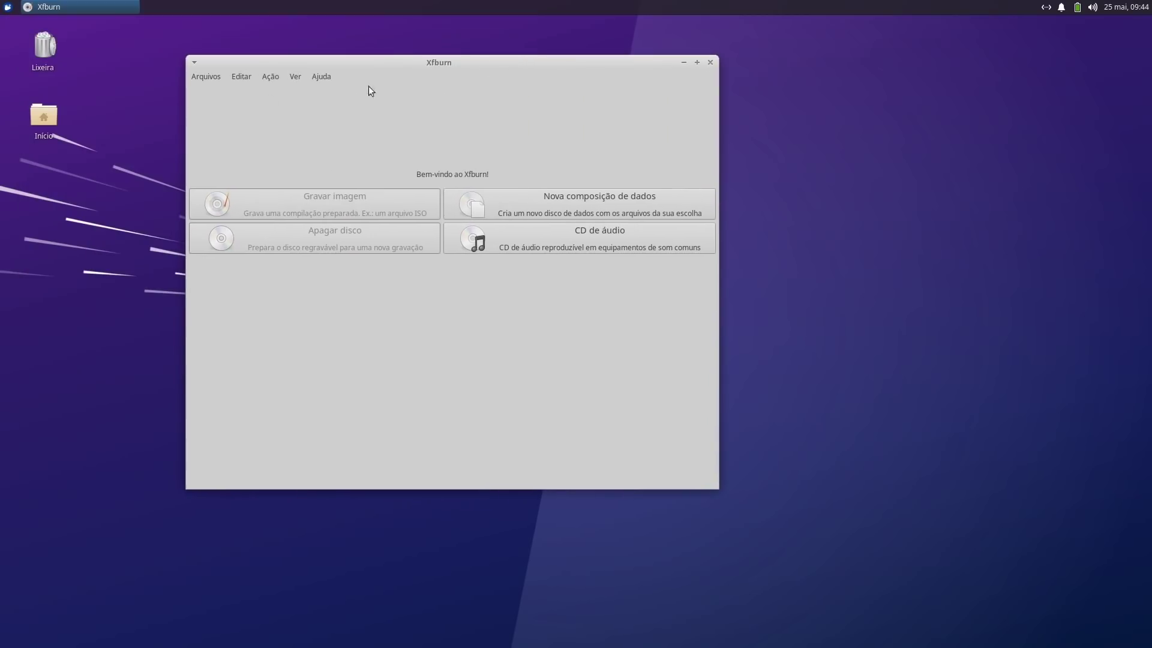
- Find and open Gerenciador de pacotes Synaptic, authenticating with the account password
click(8, 9)
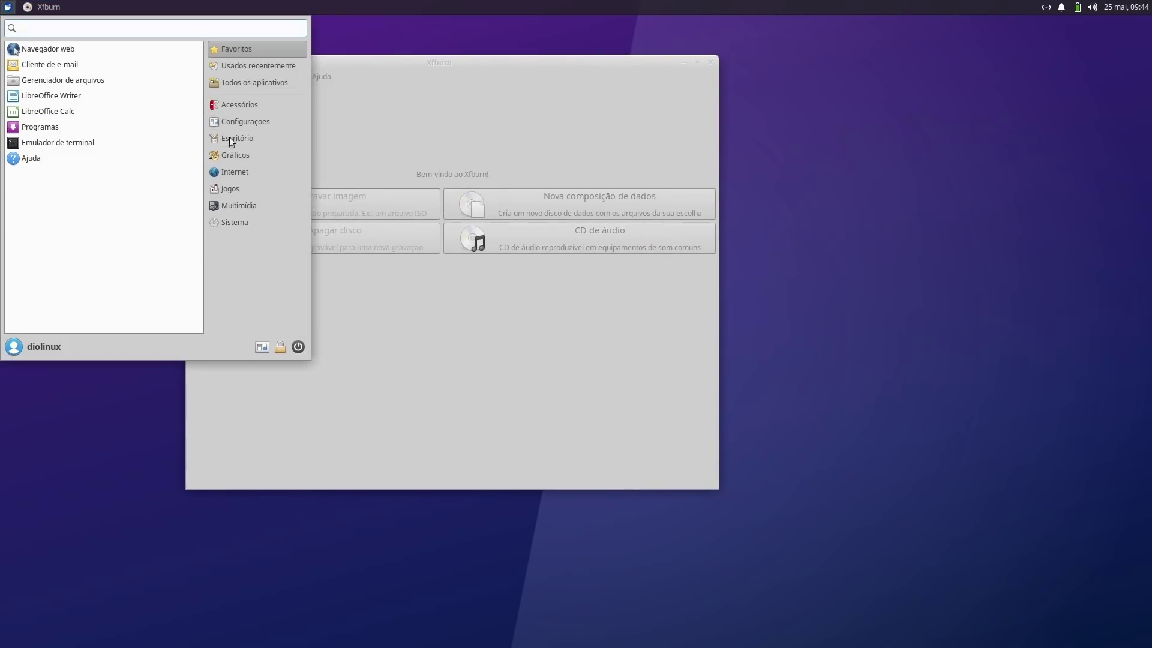
text(synaptic)
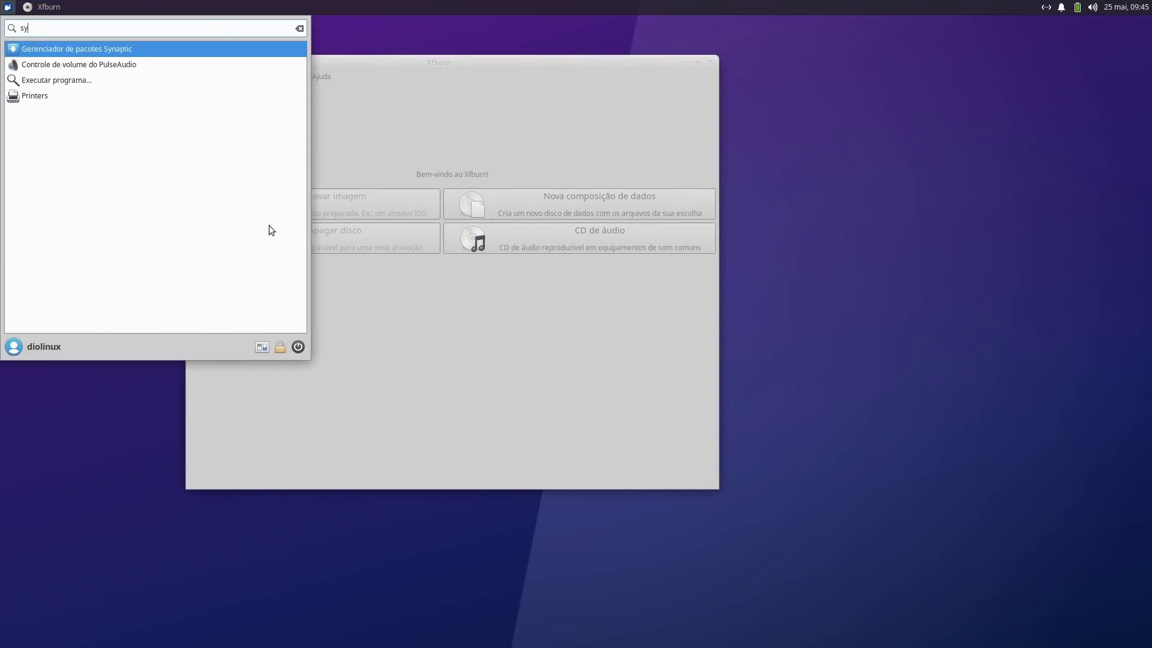
key(Return)
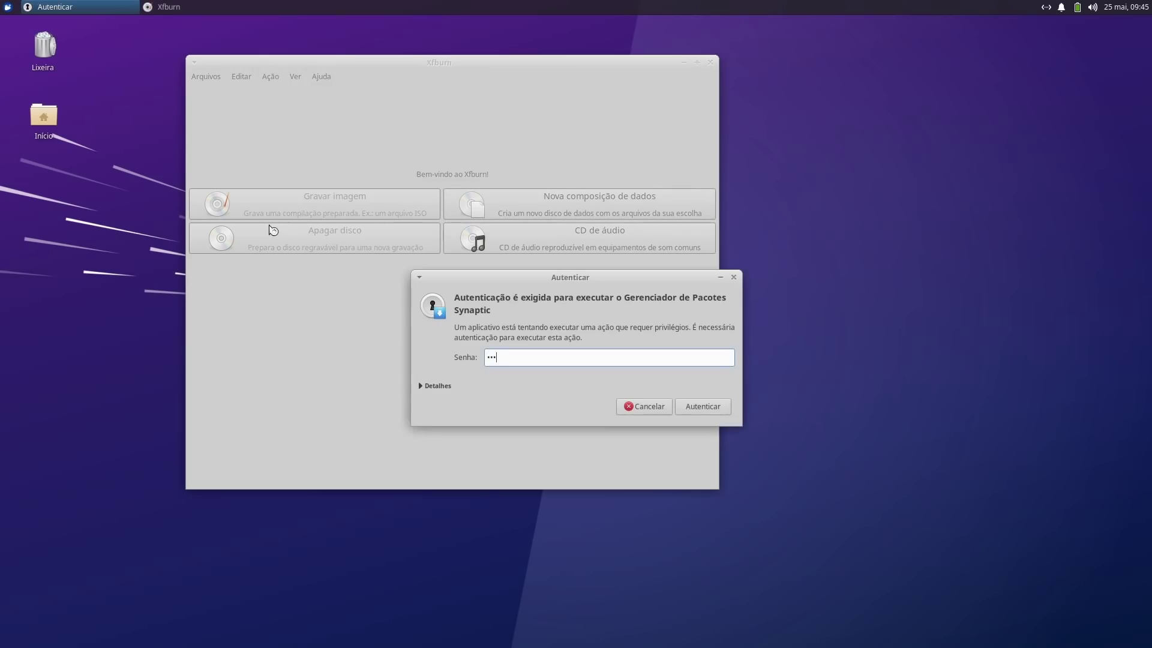
key(Return)
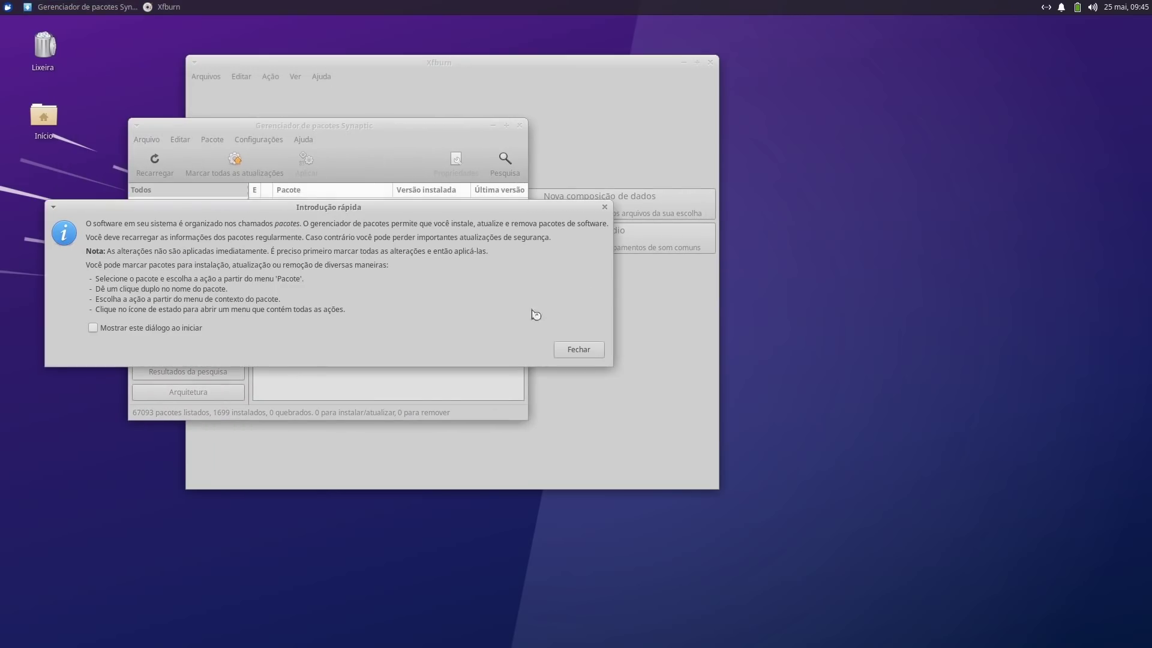
- Dismiss Synaptic's Introdução rápida dialog and close both the Synaptic and Xfburn windows
click(579, 349)
click(520, 126)
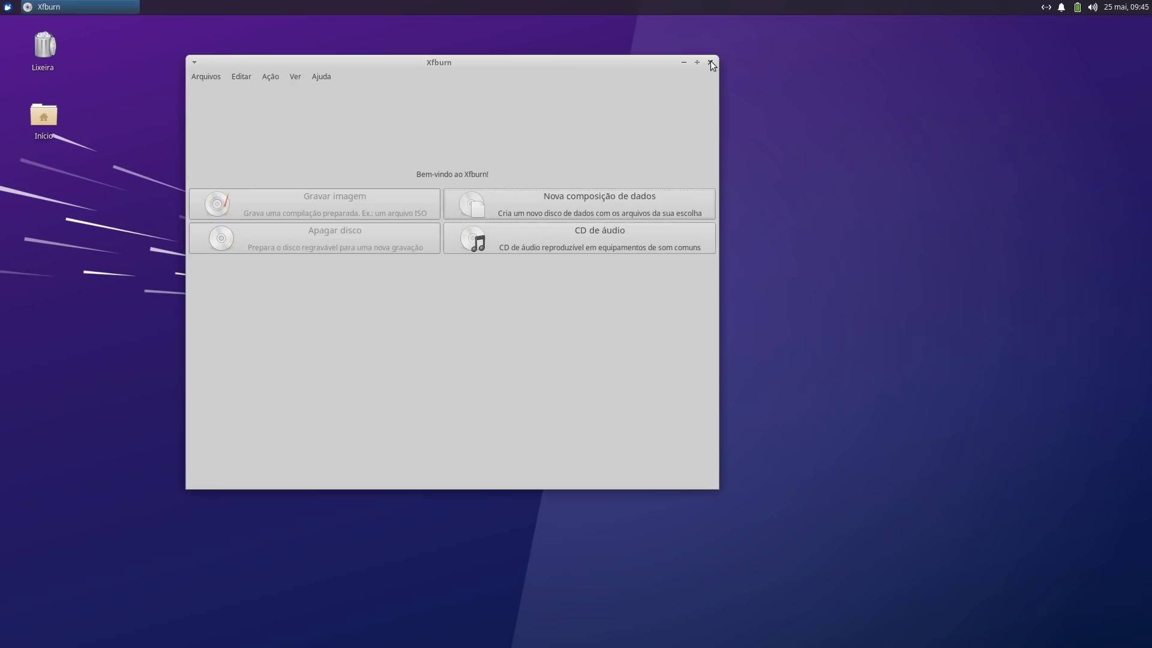
click(711, 62)
- Show the desktop's Criar ligação dialog for a URL link, and close it without creating anything
right_click(152, 157)
click(286, 182)
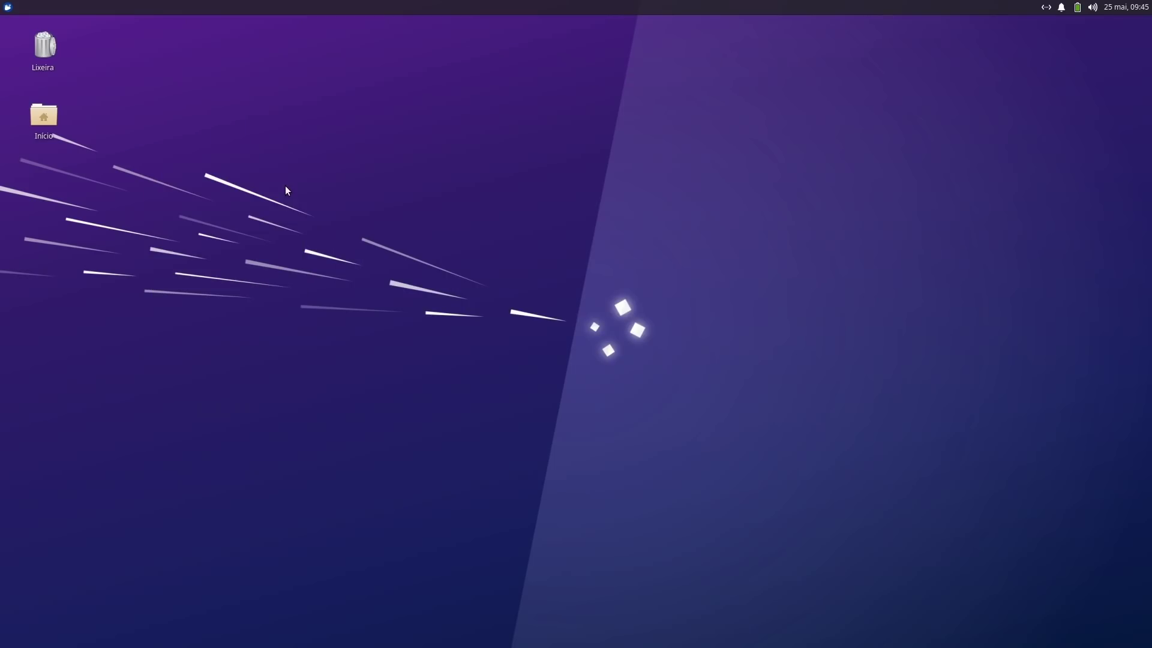
drag(589, 204, 524, 200)
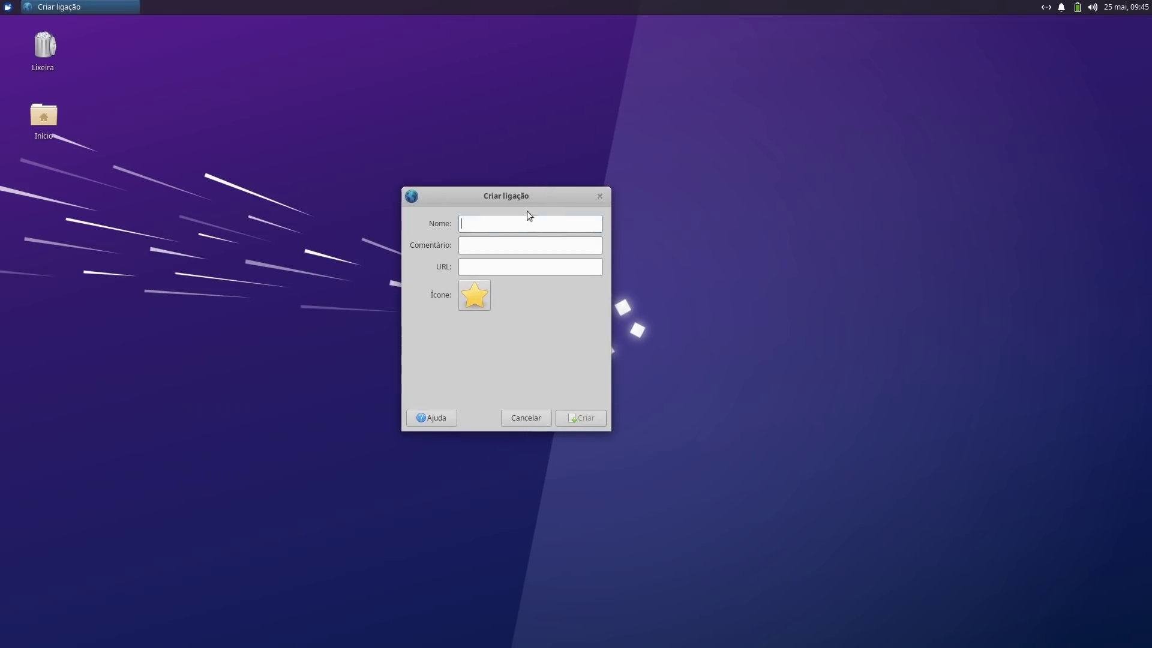
click(600, 197)
- Show the document types that can be created directly on the desktop
right_click(238, 168)
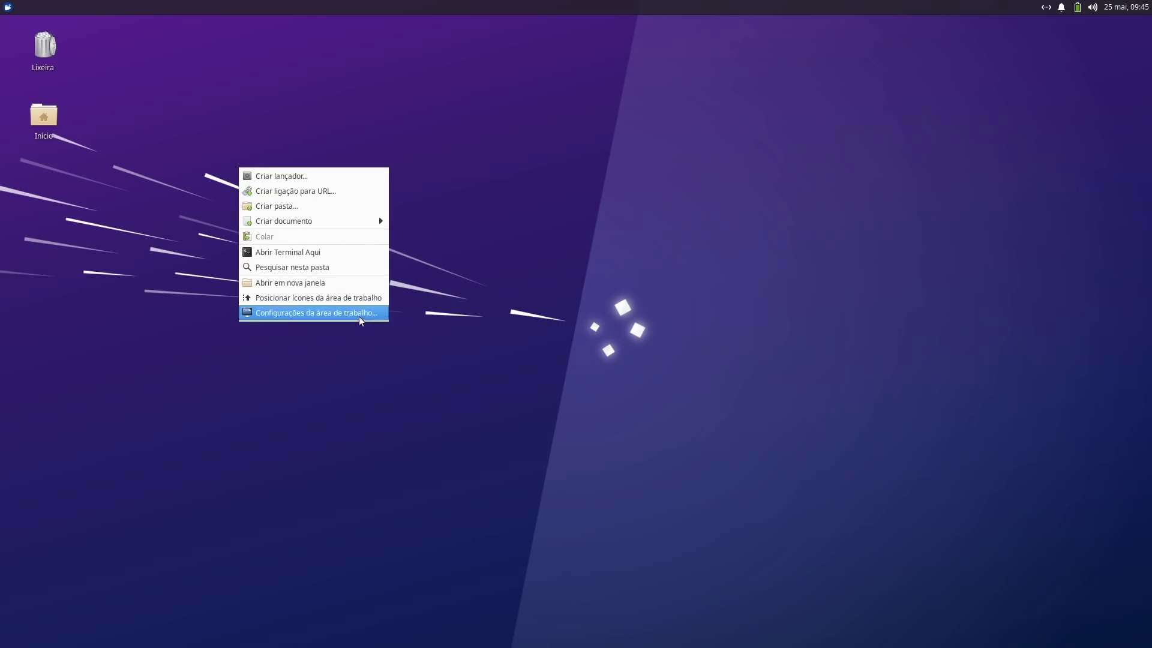
mouse_move(378, 222)
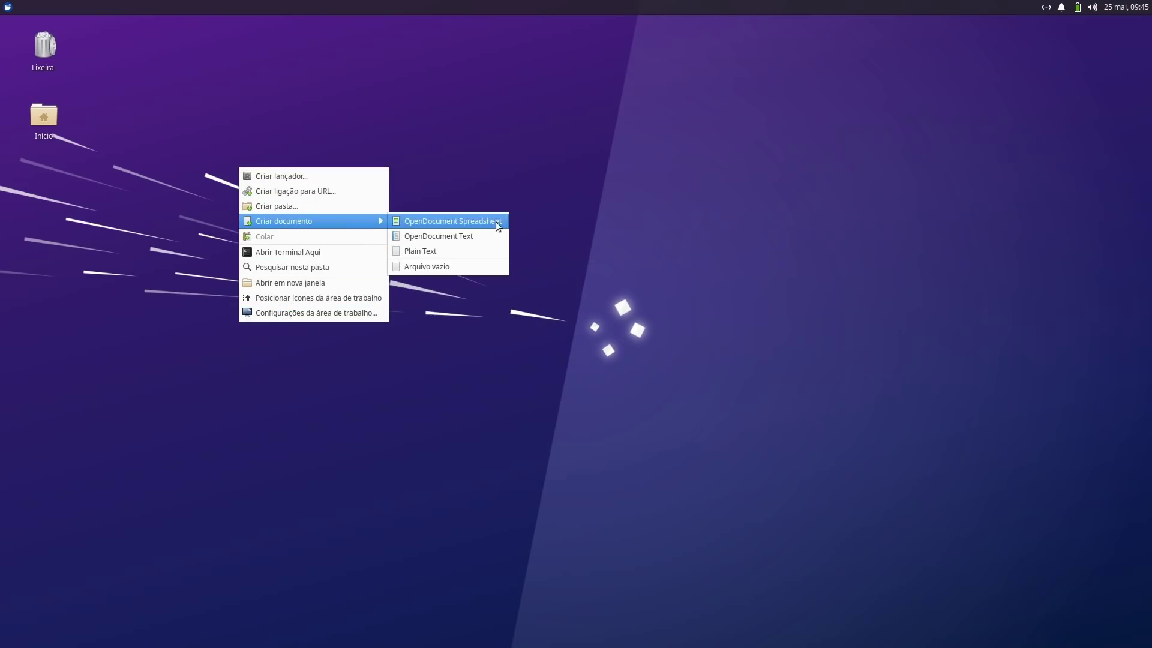